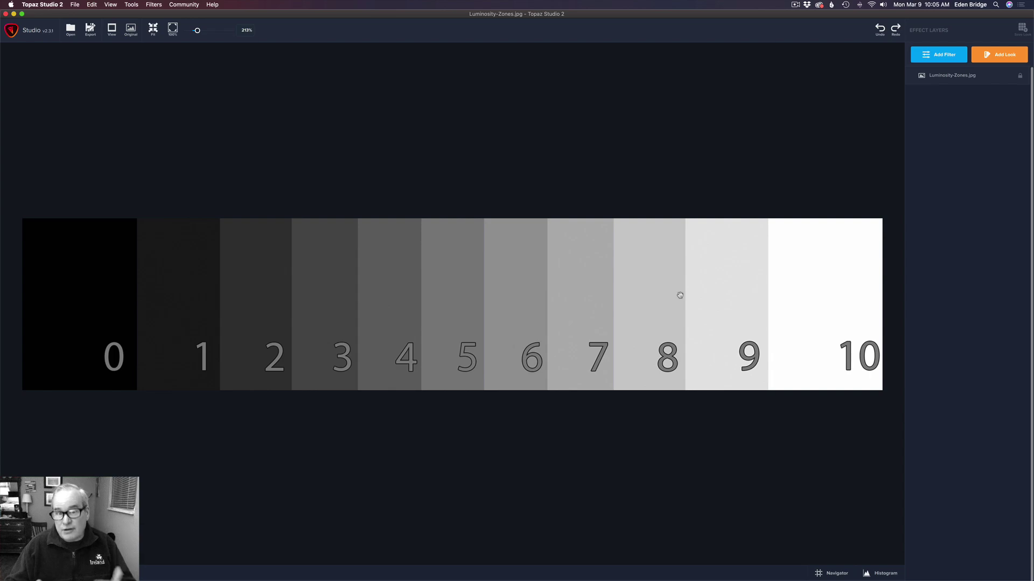
# Add a magenta Color Overlay filter layer to the zones chart and reset its opacity to 1.00.
pyautogui.click(948, 57)
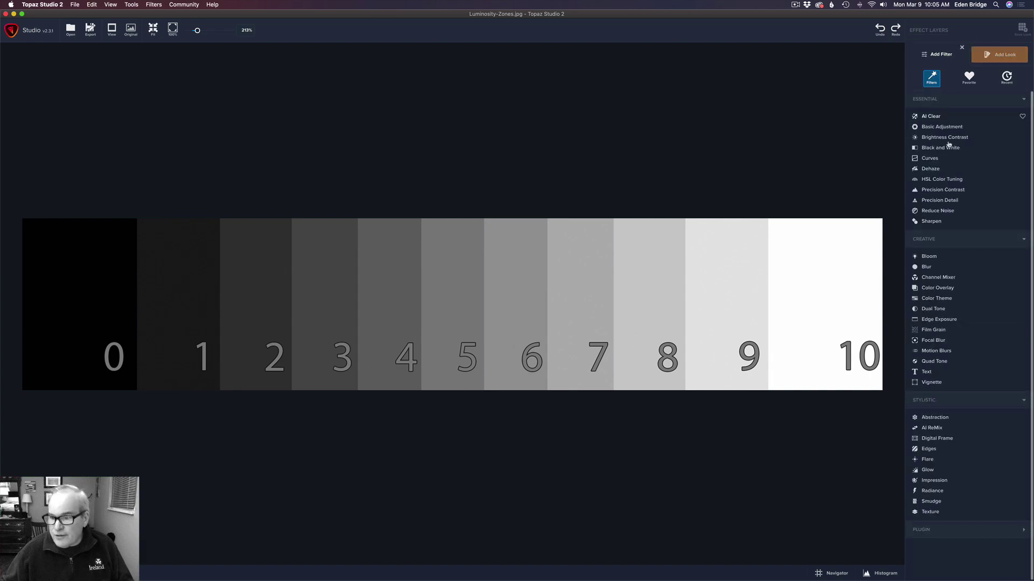
pyautogui.click(948, 288)
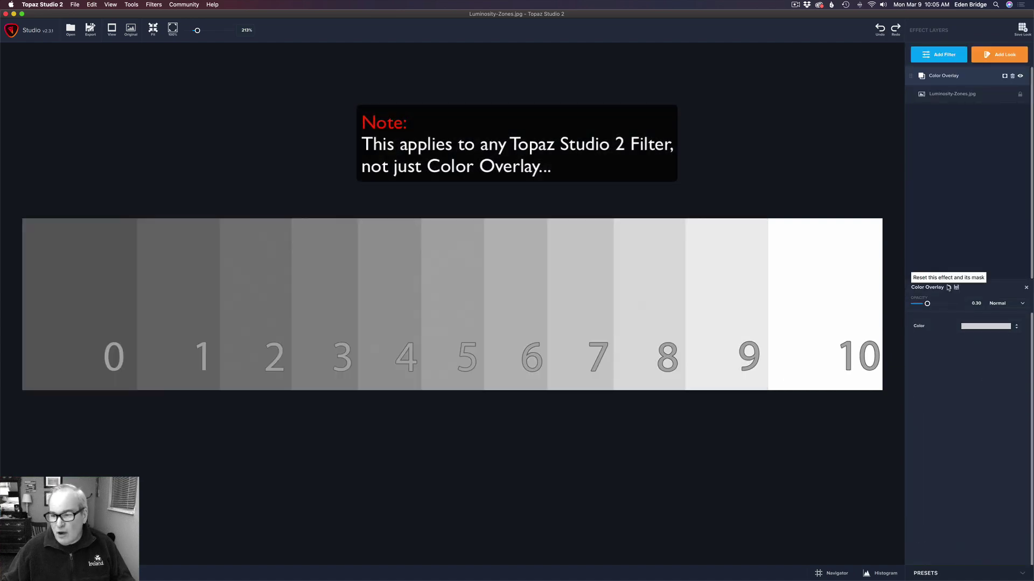
pyautogui.click(999, 326)
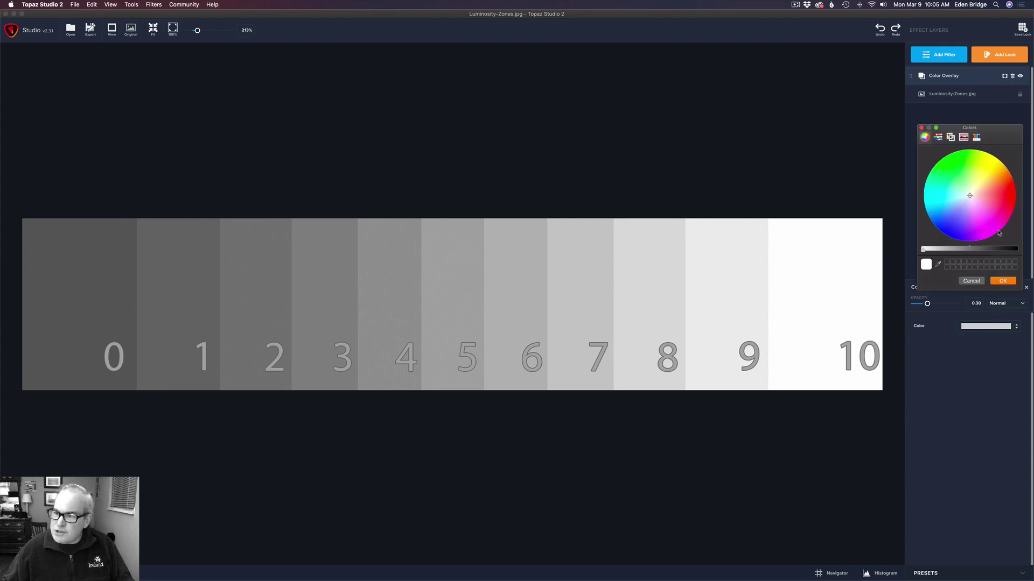
pyautogui.click(995, 231)
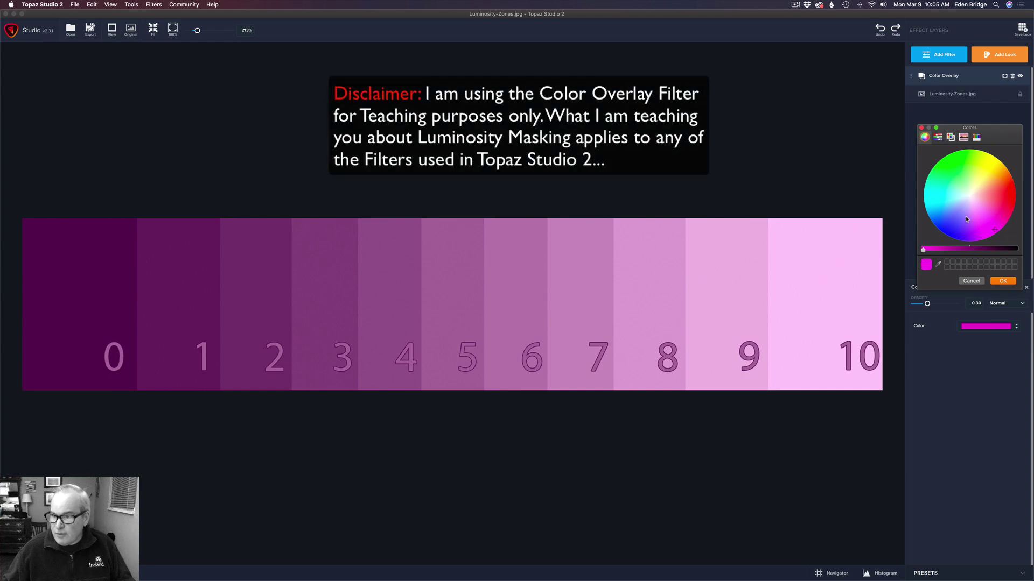
pyautogui.click(1003, 281)
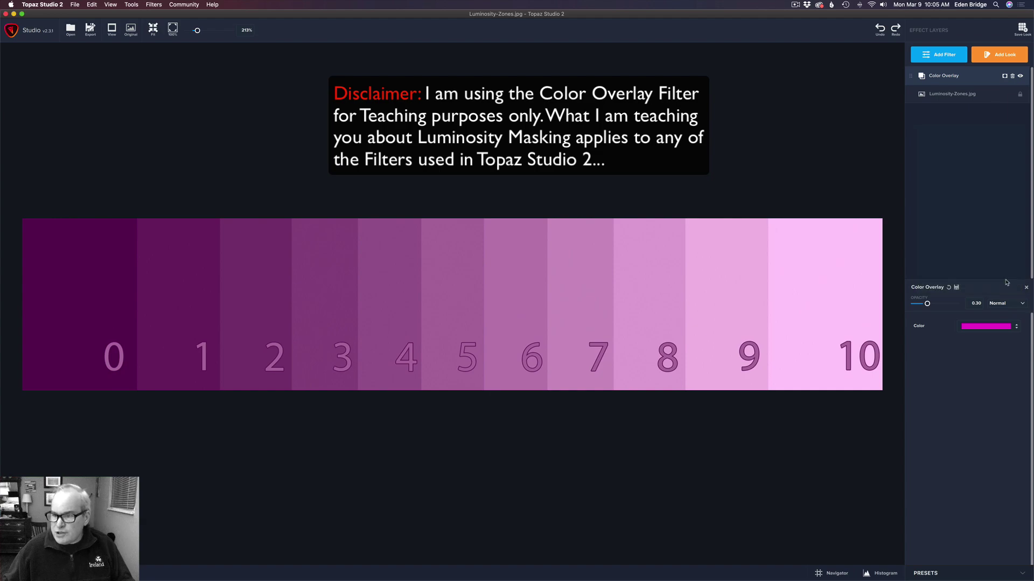
pyautogui.doubleClick(925, 304)
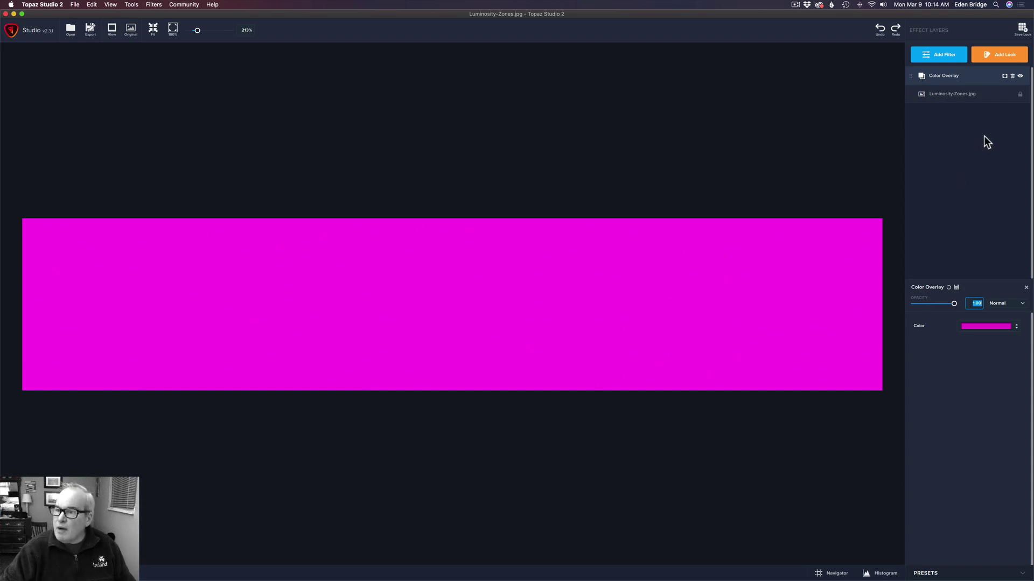
# Add a mask to the Color Overlay layer and invert it to black.
pyautogui.click(1005, 77)
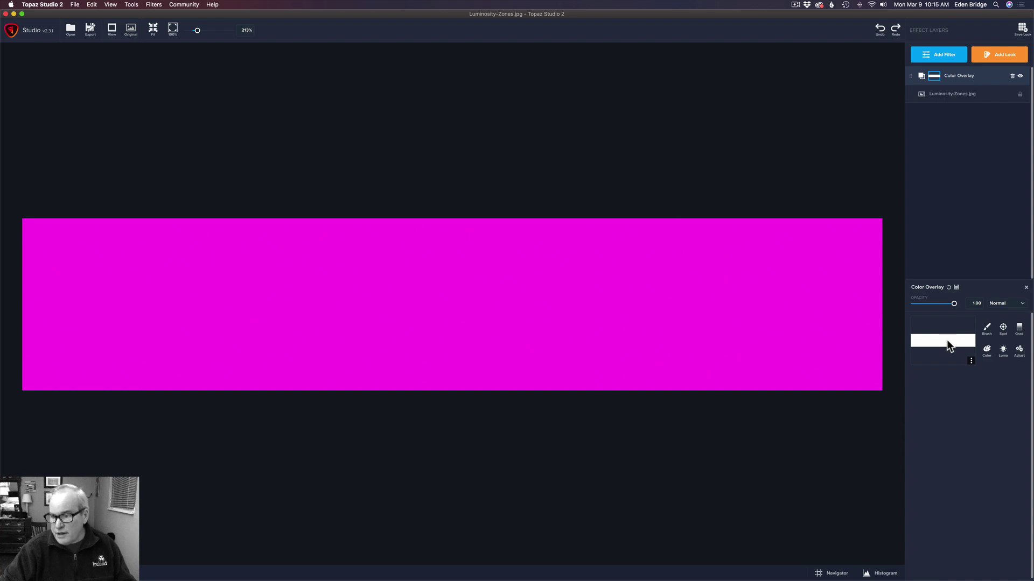
pyautogui.rightClick(946, 340)
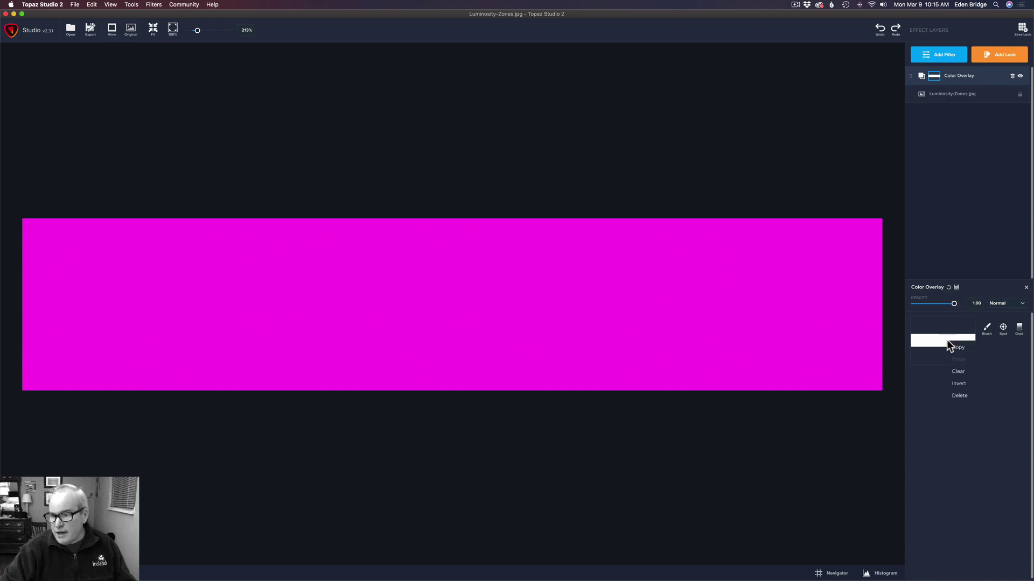
pyautogui.click(962, 384)
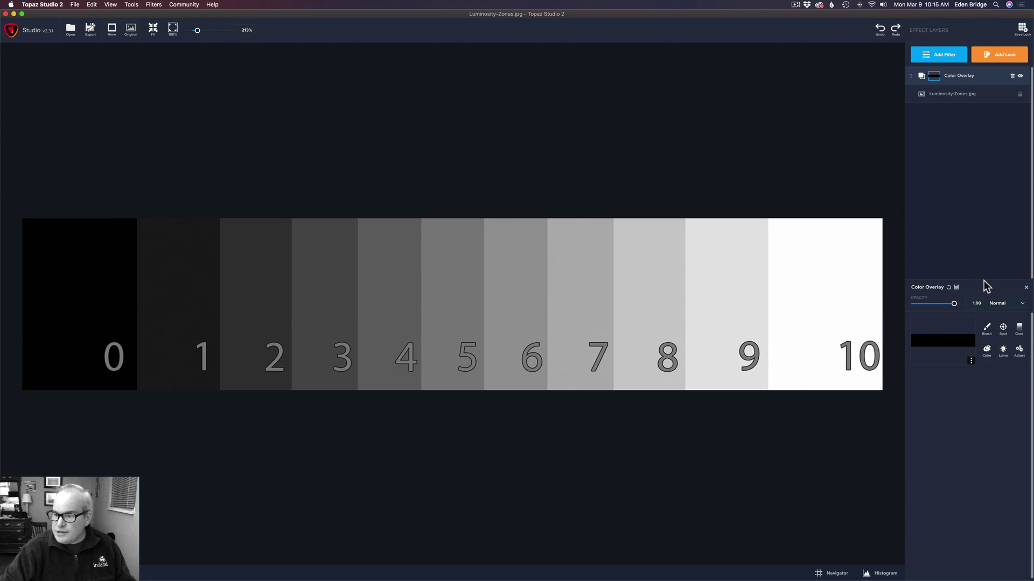
# Create a Luma mask with Transparency 1.00 and Range narrowed to 0.01, isolating zone 6.
pyautogui.click(1003, 351)
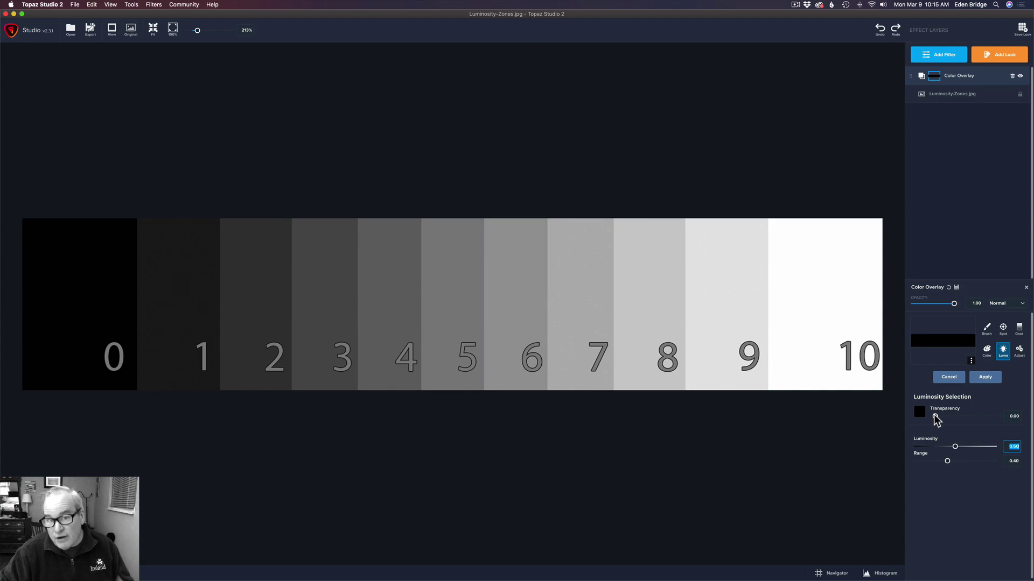
pyautogui.click(934, 414)
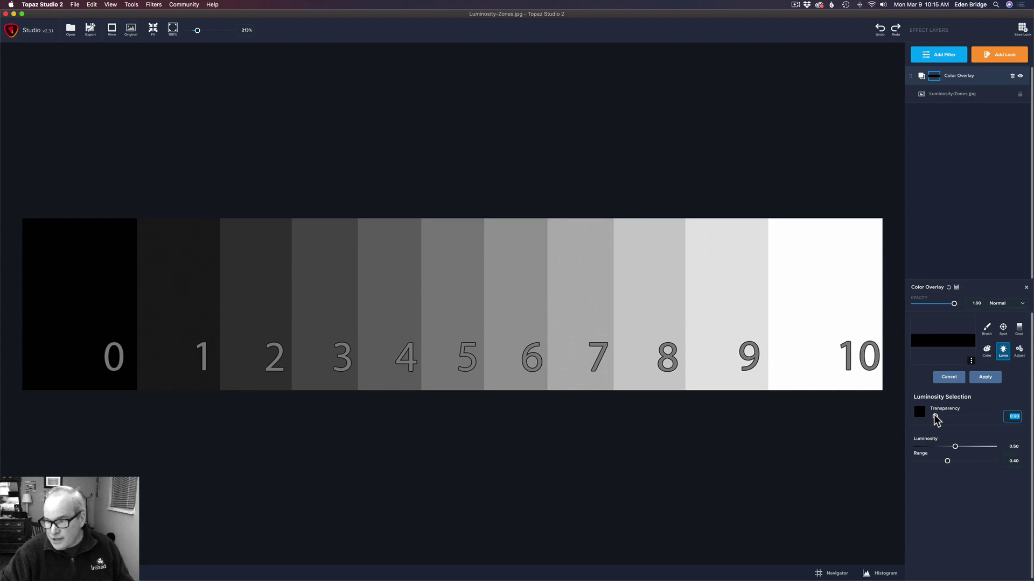
pyautogui.moveTo(933, 415); pyautogui.dragTo(1003, 417)
pyautogui.doubleClick(1016, 417)
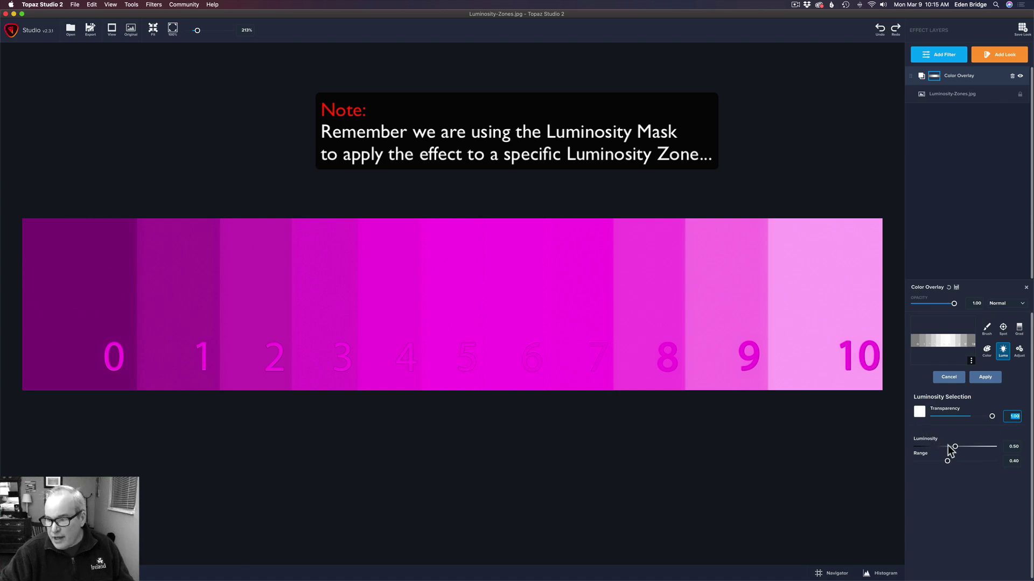
pyautogui.moveTo(948, 462); pyautogui.dragTo(916, 467)
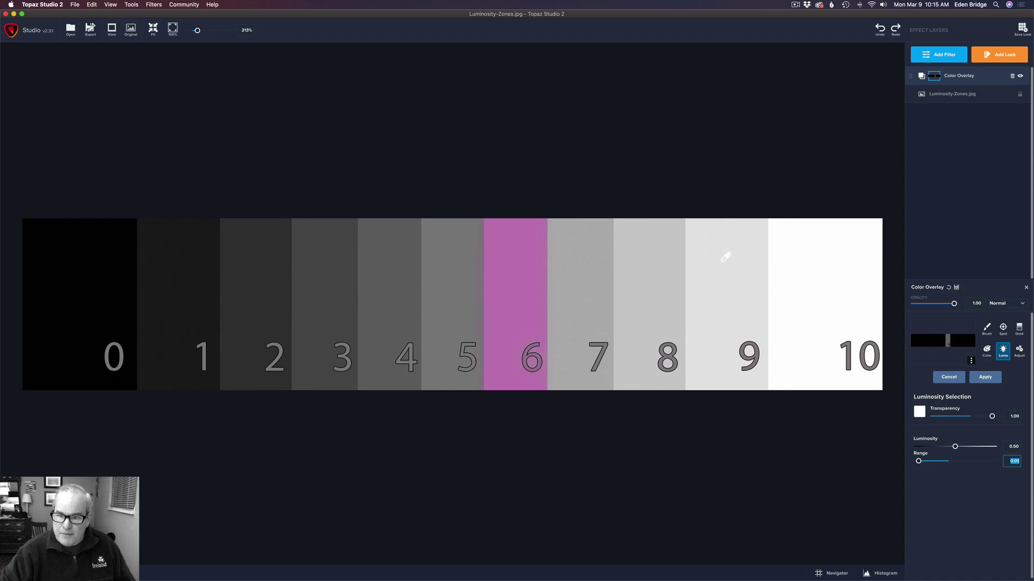
# Sample zones 9, 0, 5, 8 and then 5 again with the Luma eyedropper.
pyautogui.click(729, 266)
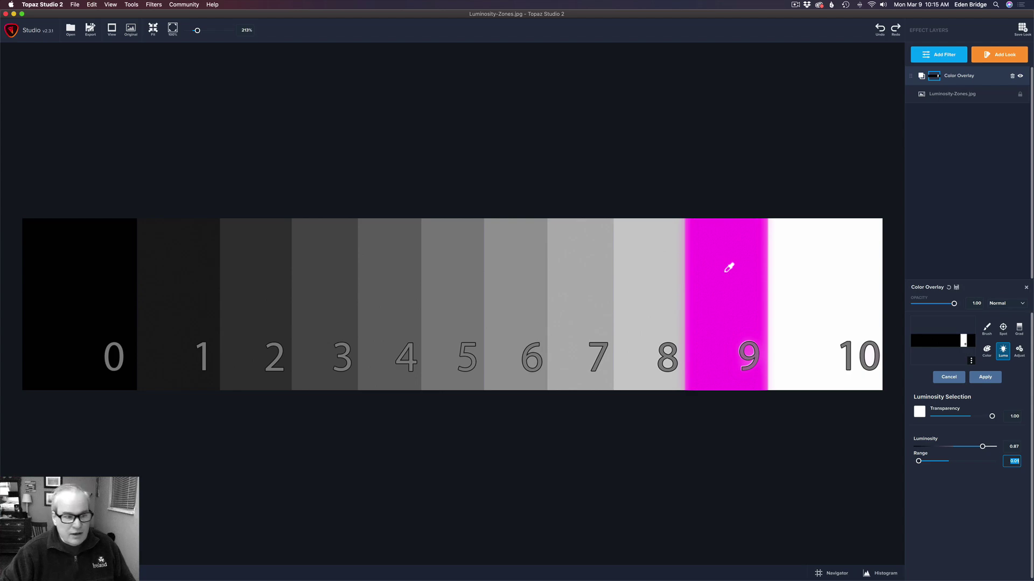
pyautogui.click(103, 295)
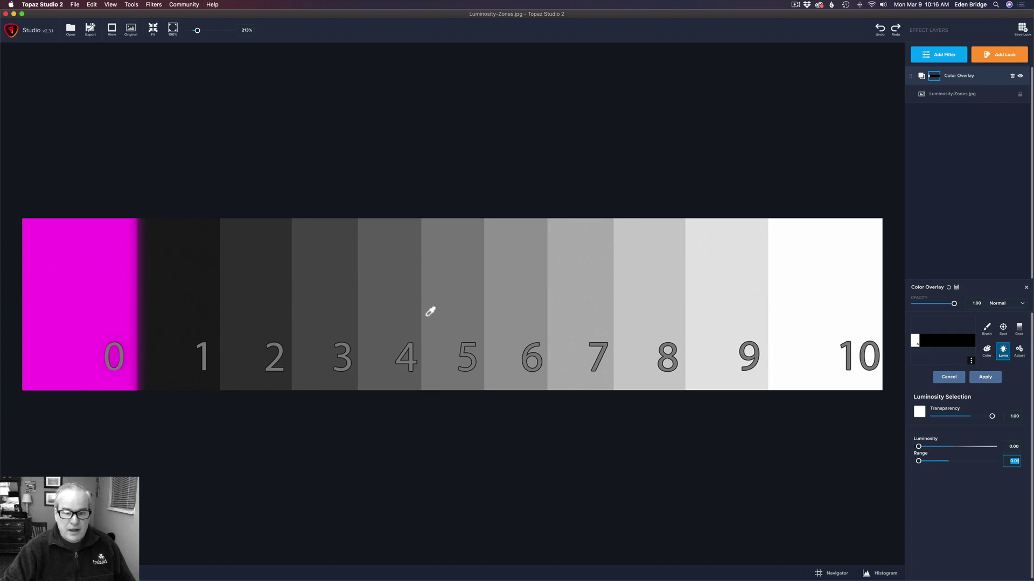
pyautogui.click(473, 286)
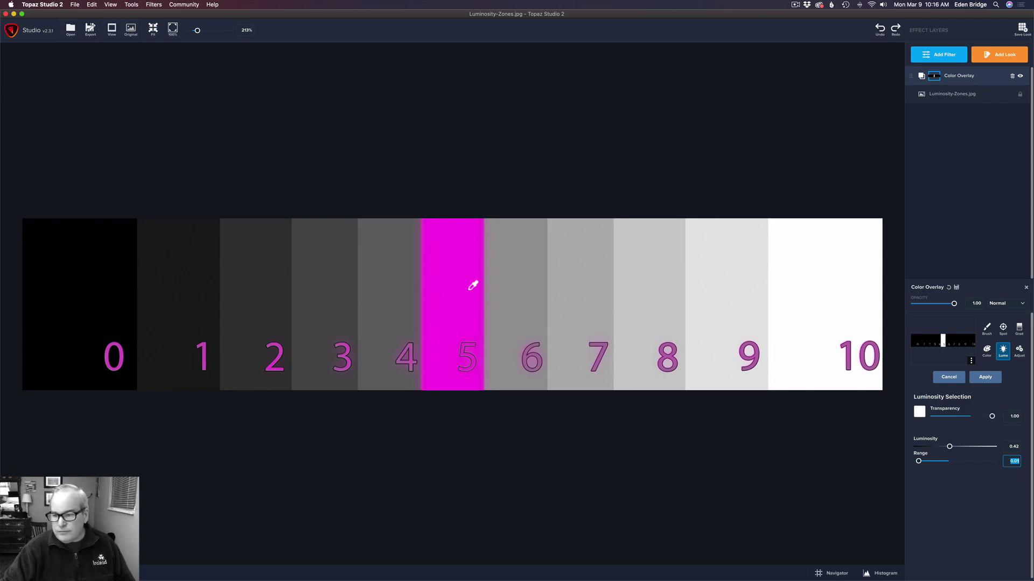
pyautogui.click(717, 300)
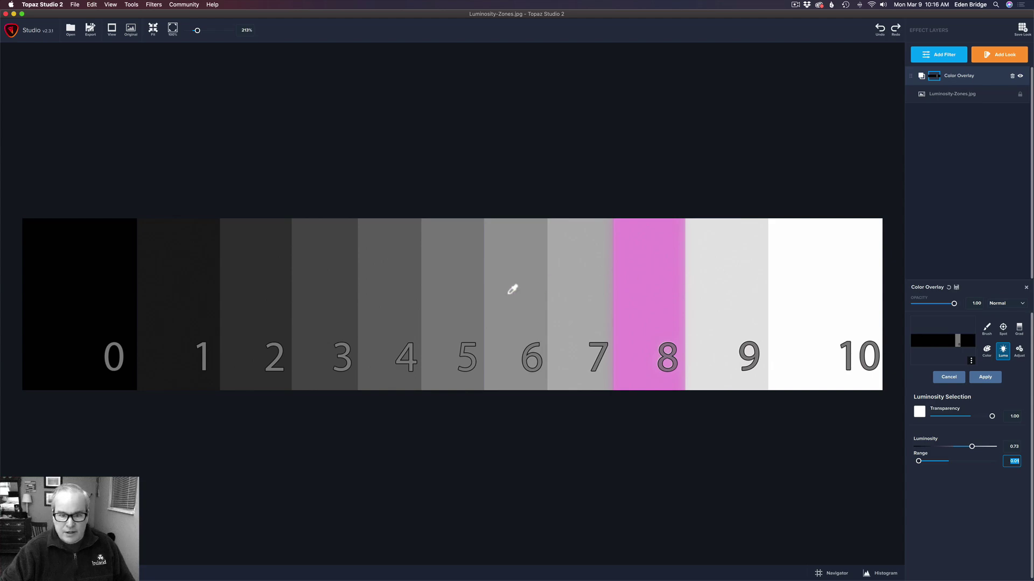
pyautogui.click(462, 291)
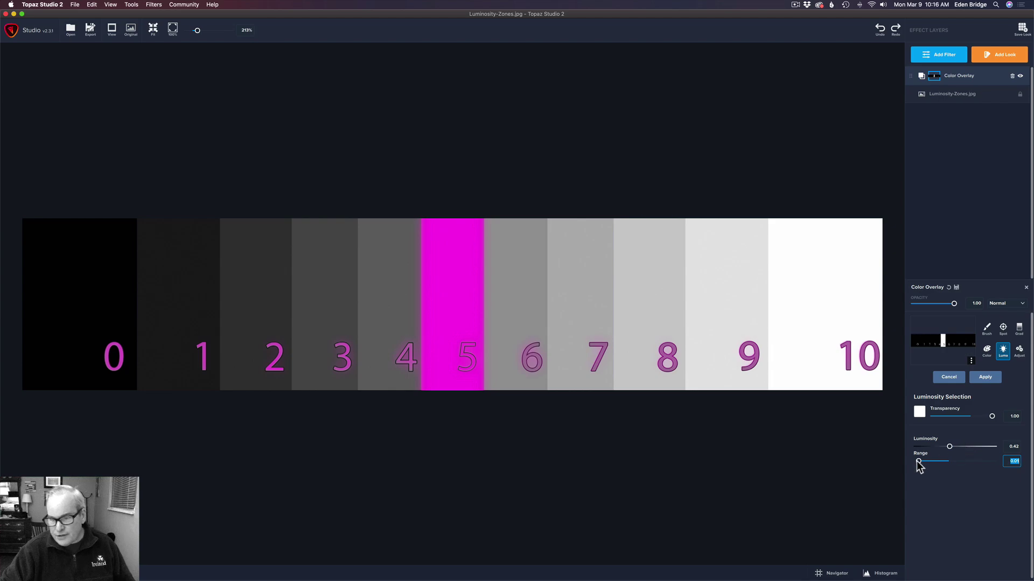
# Widen the Range to cover zones 3–7, then lower Transparency to 0.00.
pyautogui.moveTo(918, 462)
pyautogui.mouseDown()
pyautogui.moveTo(930, 461)
pyautogui.moveTo(918, 462)
pyautogui.mouseUp()
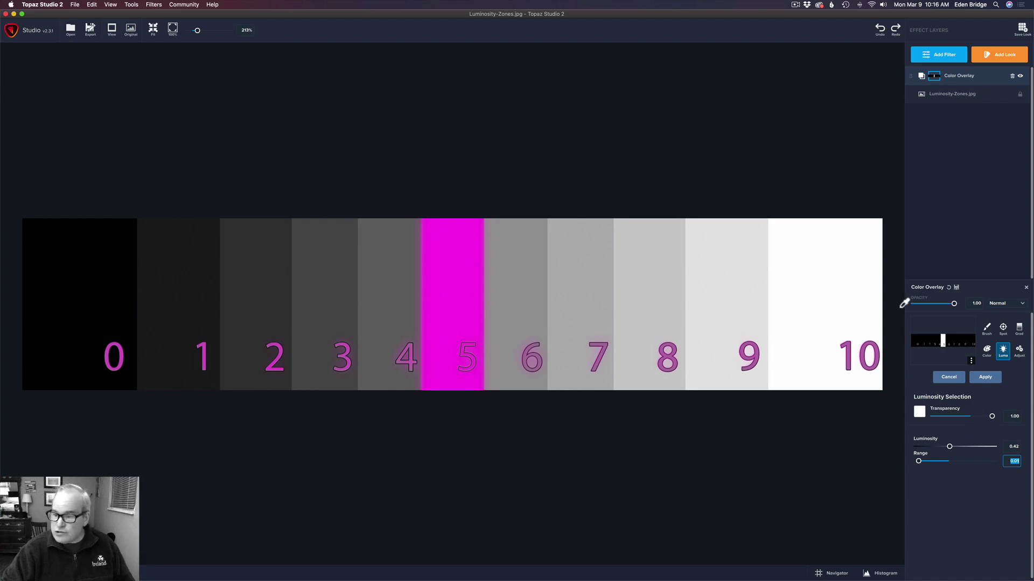
pyautogui.click(992, 417)
pyautogui.moveTo(992, 417); pyautogui.dragTo(932, 416)
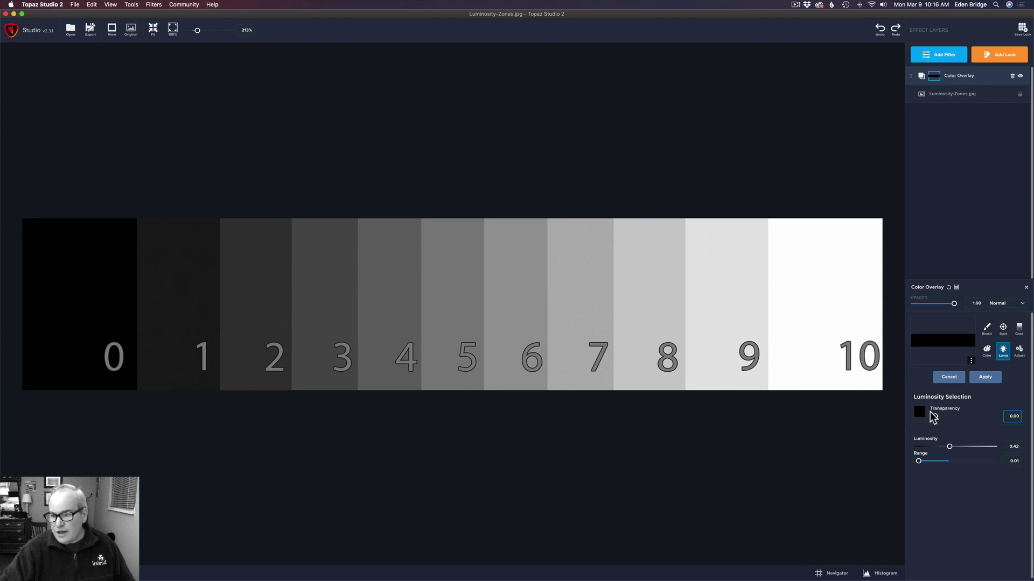
# Restore Transparency to 1.00 and sample zones 9, 7 and 4 with the eyedropper.
pyautogui.moveTo(932, 416); pyautogui.dragTo(989, 416)
pyautogui.click(1006, 415)
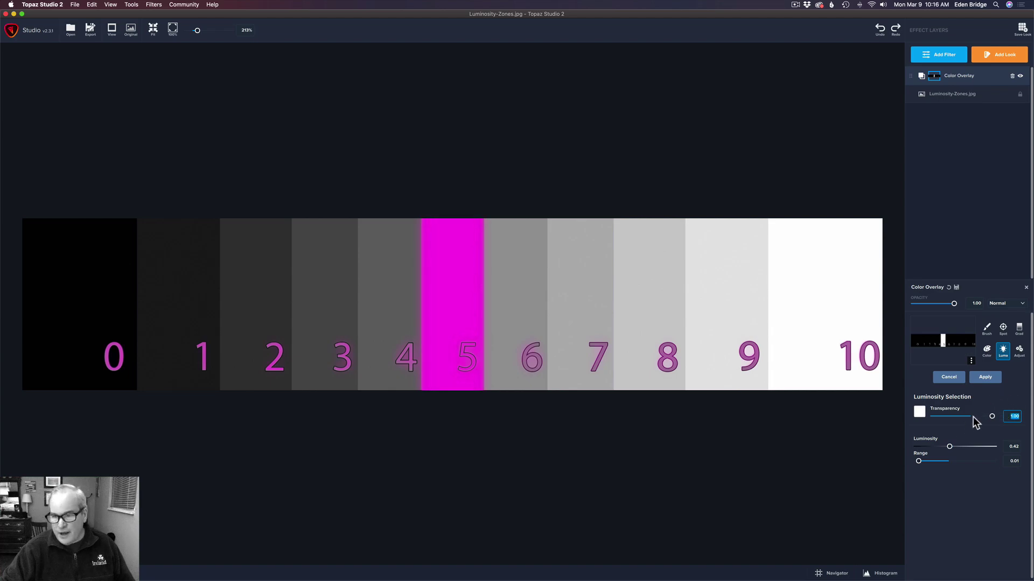
pyautogui.click(728, 276)
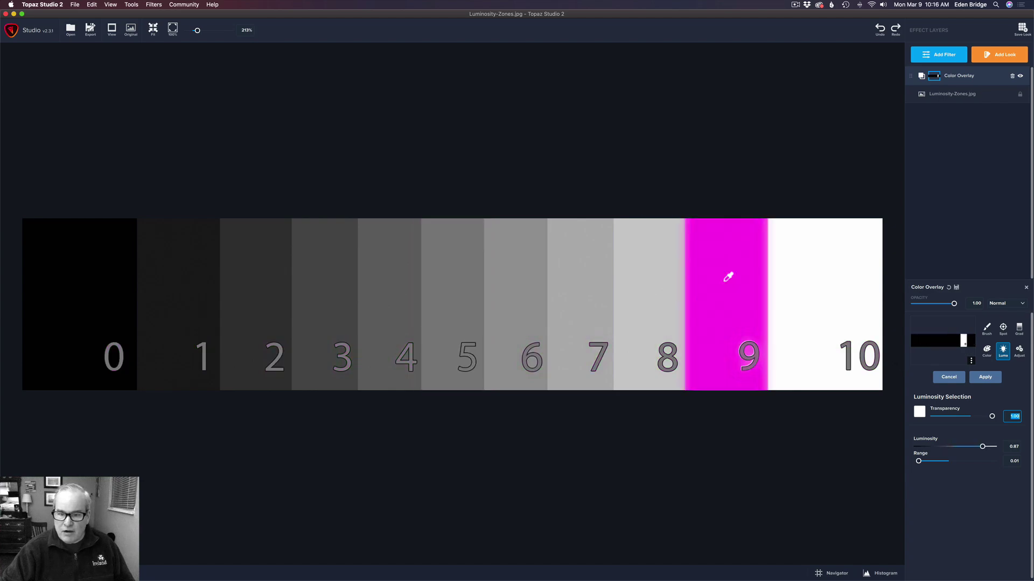
pyautogui.click(574, 282)
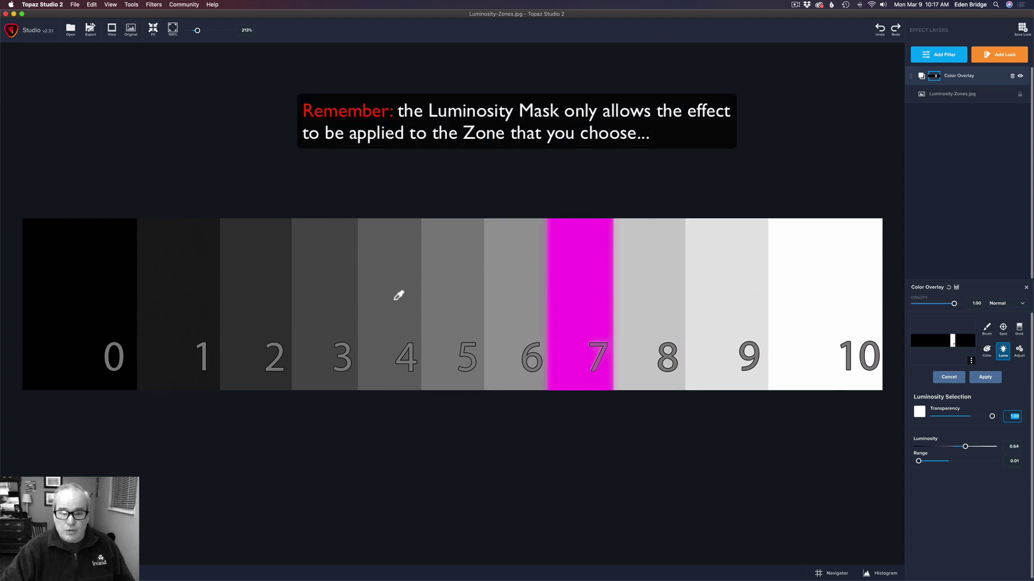
pyautogui.click(398, 295)
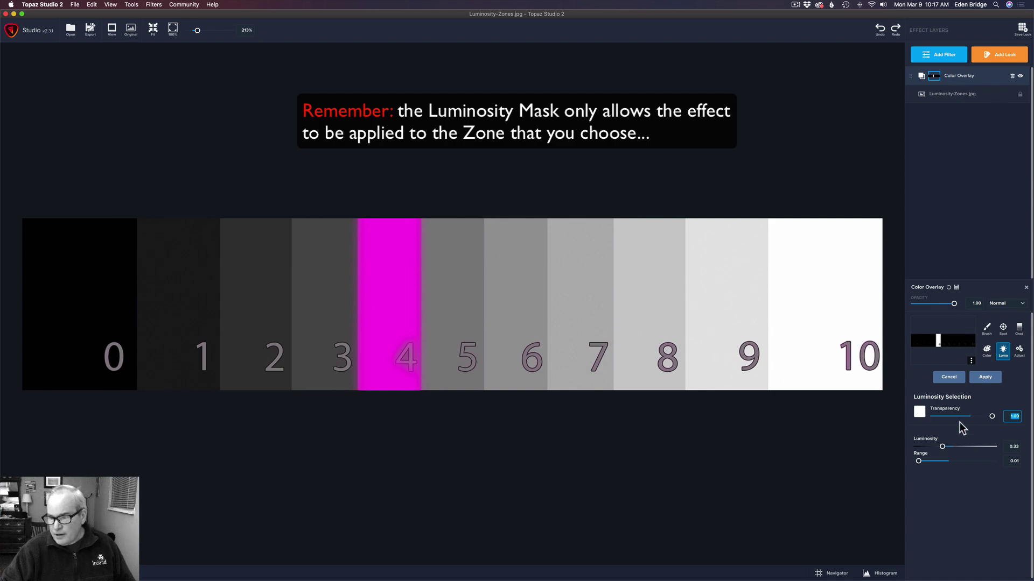
# Sample zones 9 and 7, nudge luminosity to 0.66, then target zone 8 at 0.75.
pyautogui.click(730, 296)
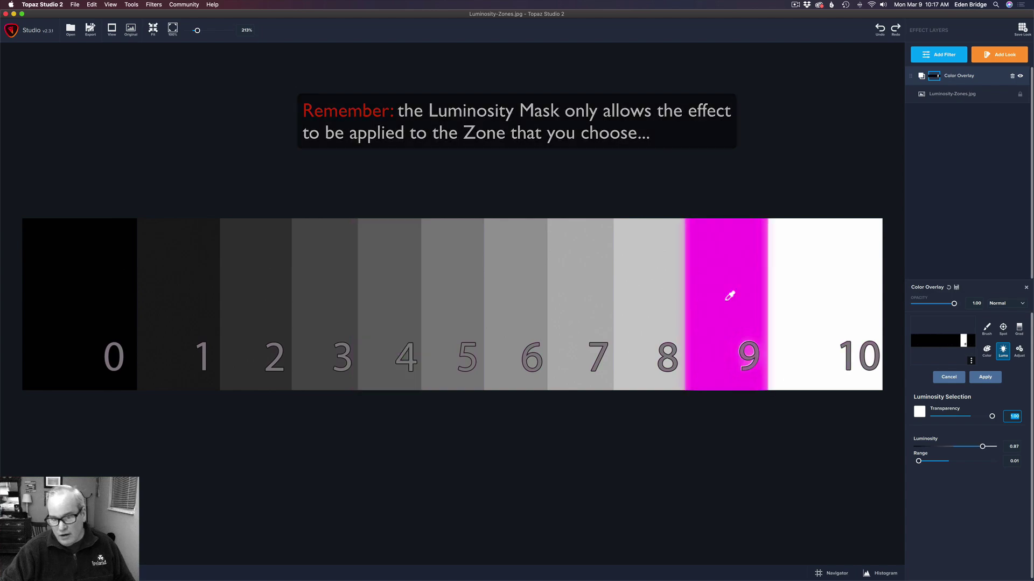
pyautogui.click(579, 293)
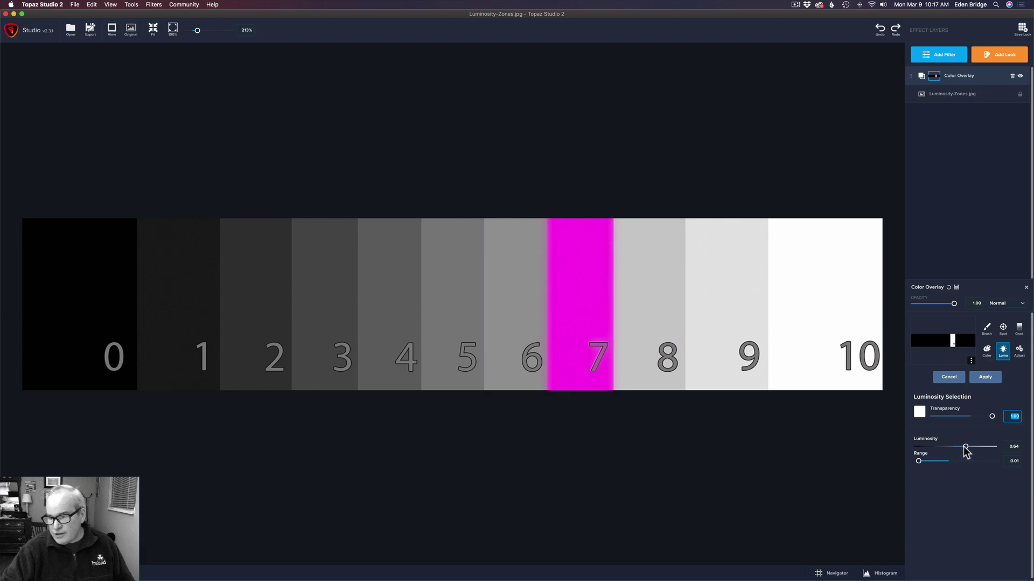
pyautogui.moveTo(966, 451)
pyautogui.mouseDown()
pyautogui.moveTo(994, 451)
pyautogui.moveTo(924, 453)
pyautogui.moveTo(955, 453)
pyautogui.mouseUp()
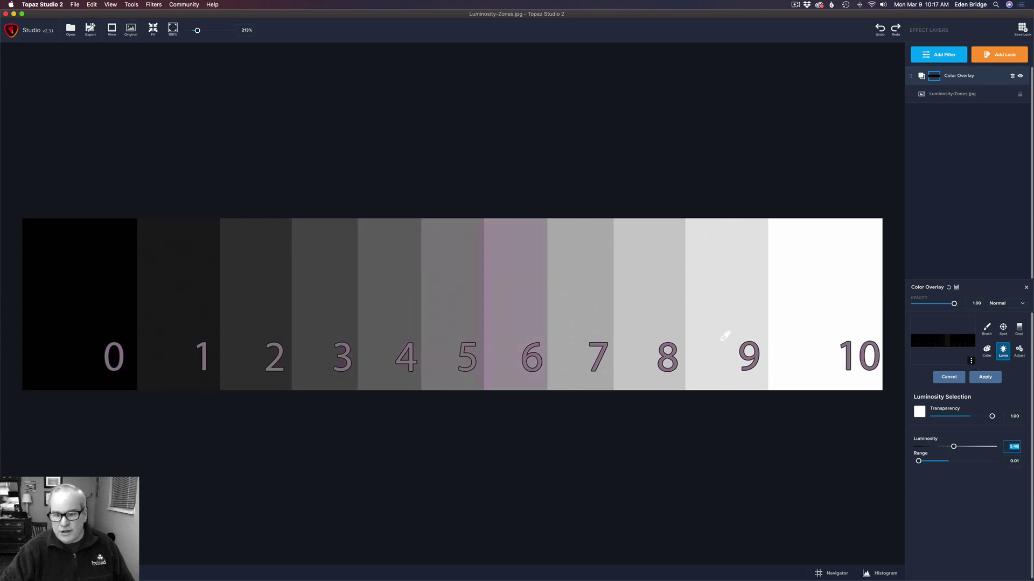
pyautogui.click(651, 263)
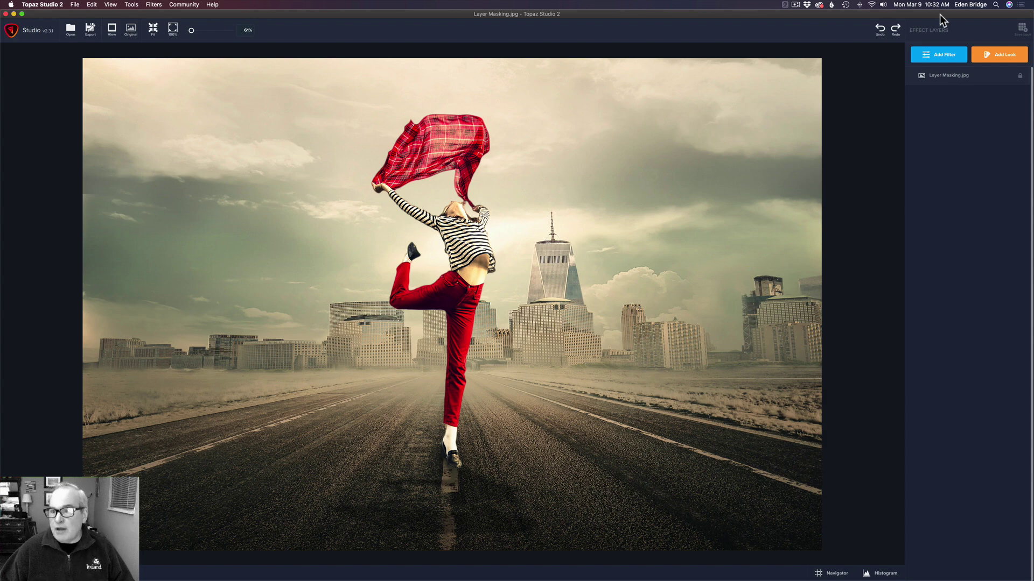
# Add a magenta Color Overlay layer to the dancer photo at 1.00 opacity.
pyautogui.click(950, 60)
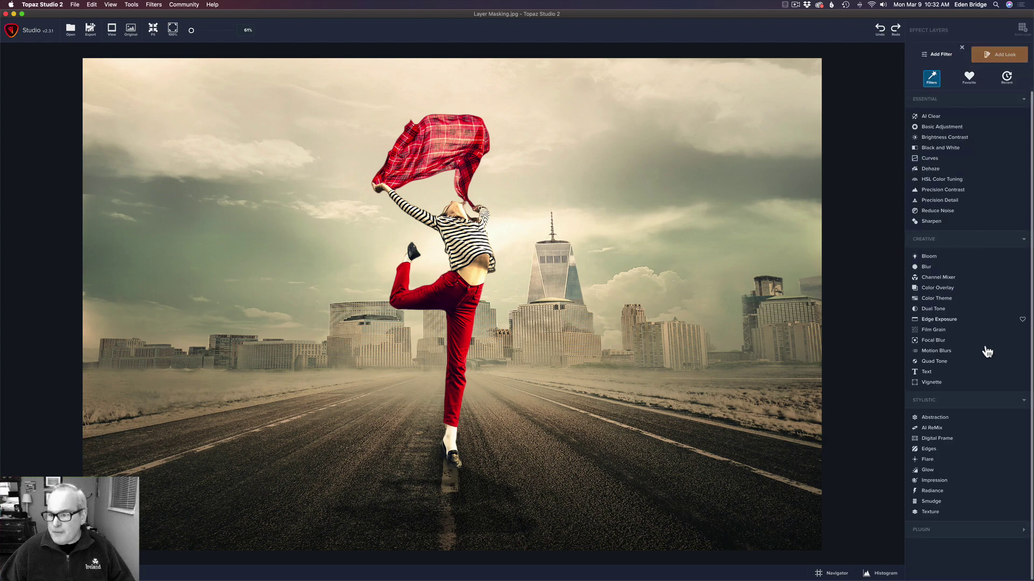
pyautogui.click(943, 289)
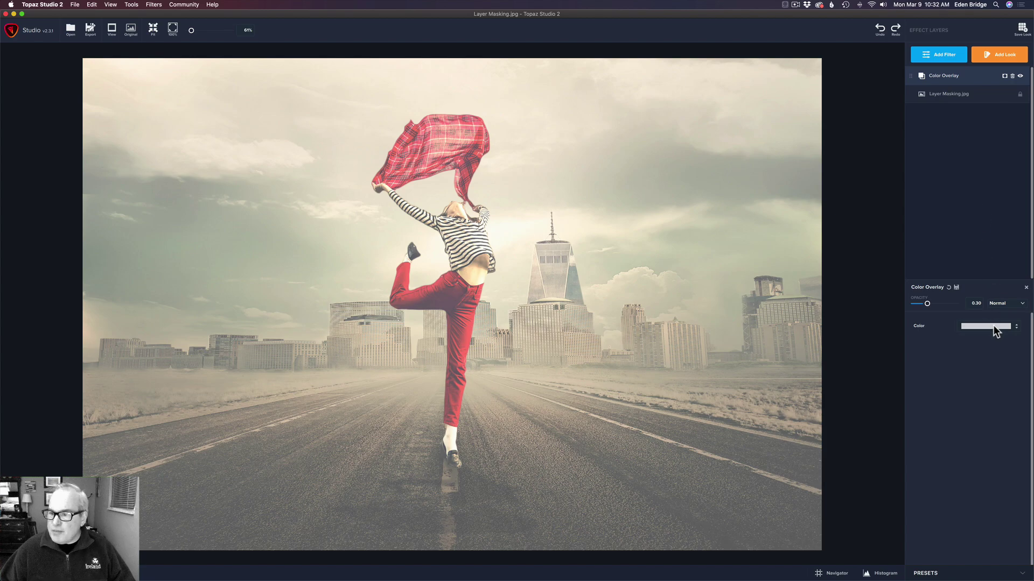
pyautogui.click(993, 325)
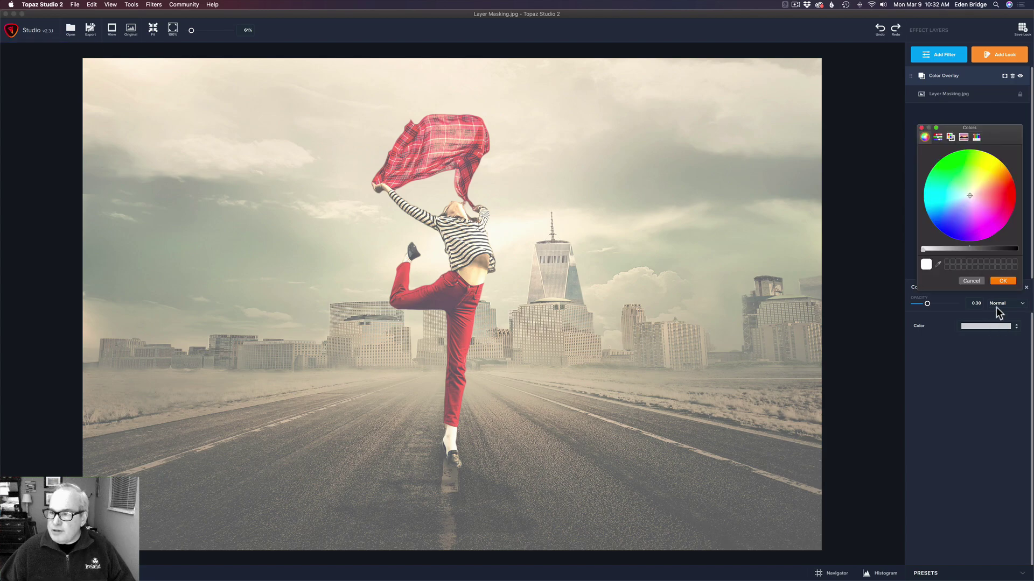
pyautogui.click(994, 232)
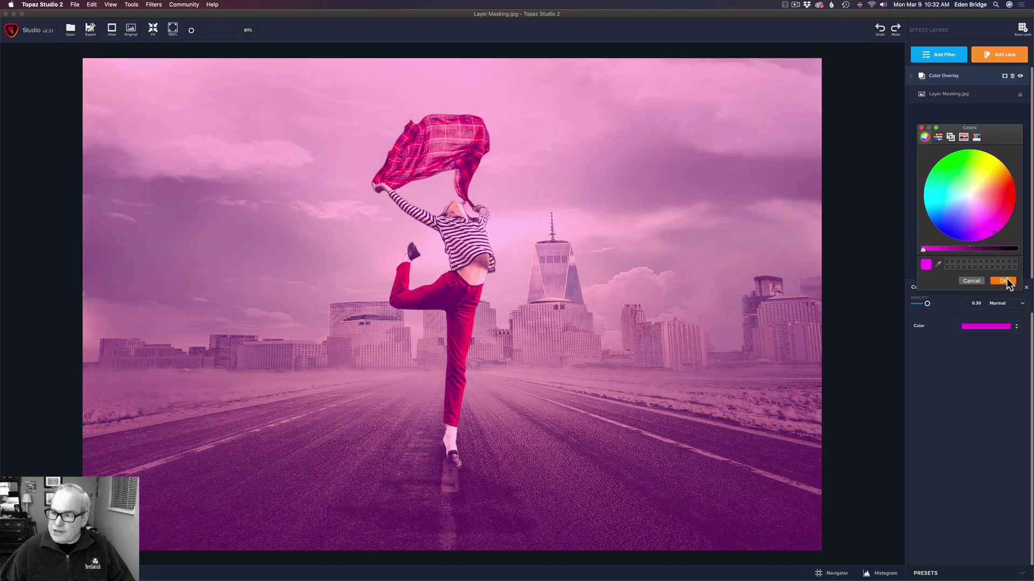
pyautogui.click(1004, 281)
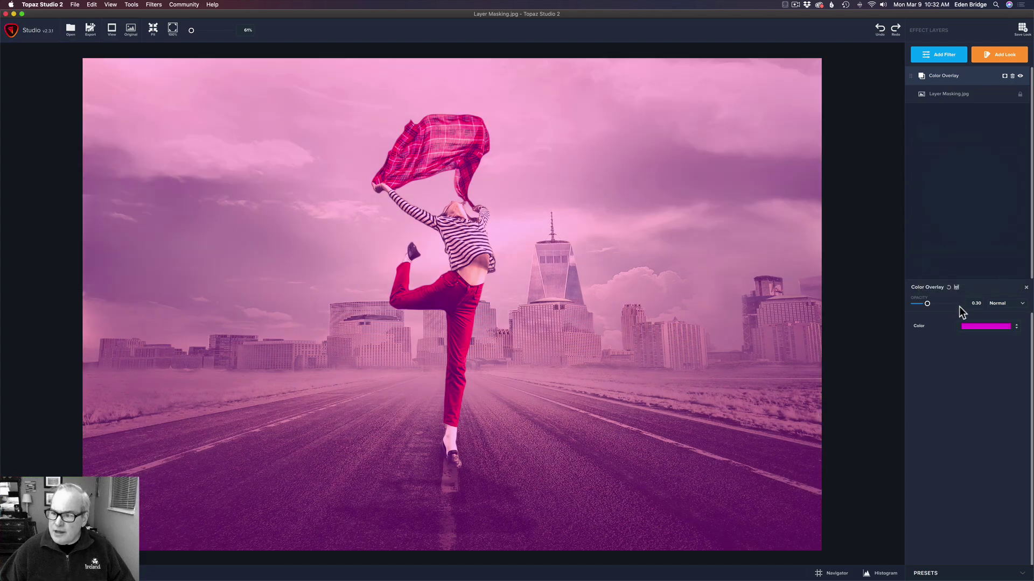
pyautogui.moveTo(926, 304); pyautogui.dragTo(969, 296)
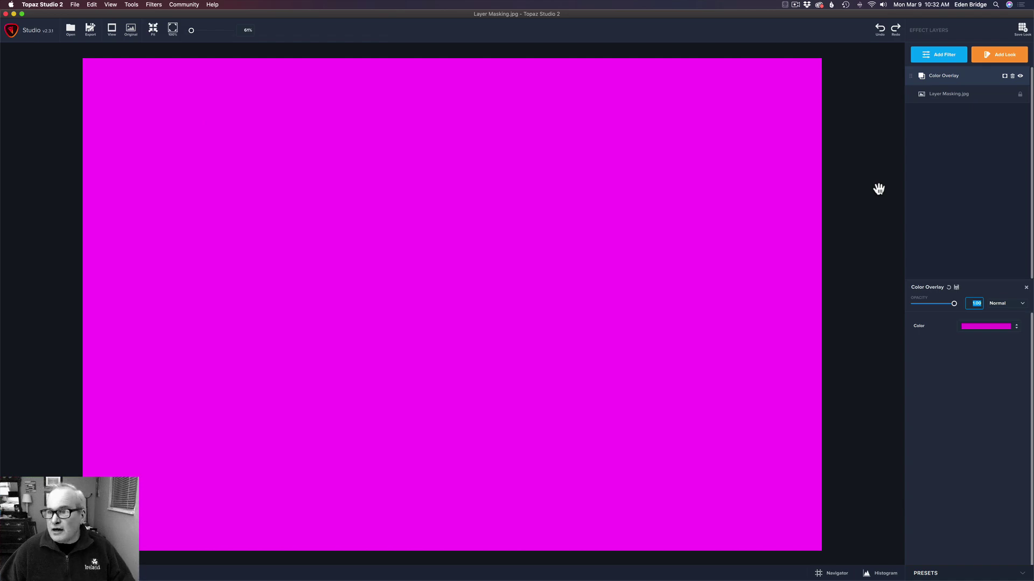
# Add and invert a black mask on the overlay layer, then start a Luma selection.
pyautogui.click(1005, 78)
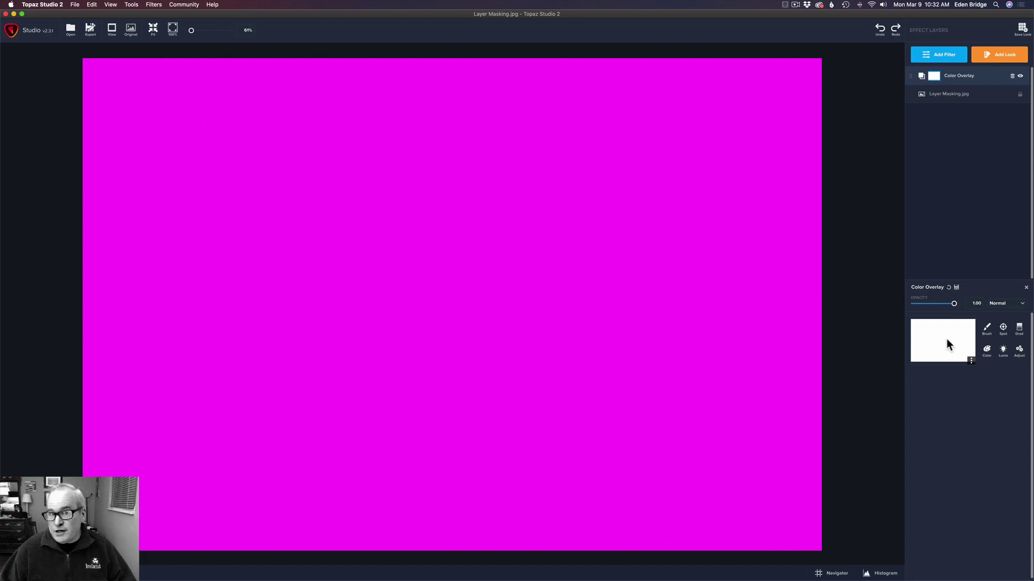
pyautogui.rightClick(946, 340)
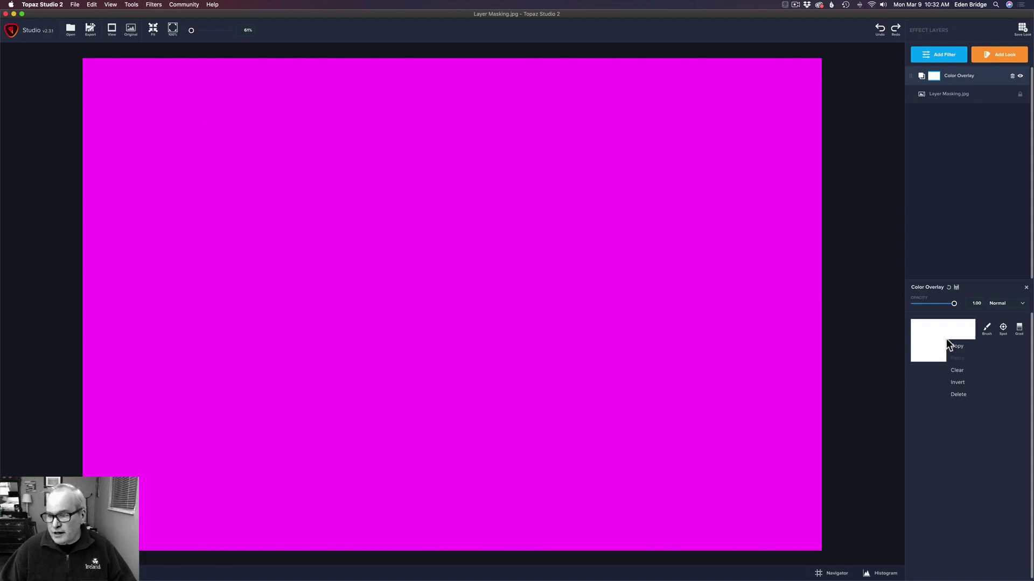
pyautogui.click(963, 382)
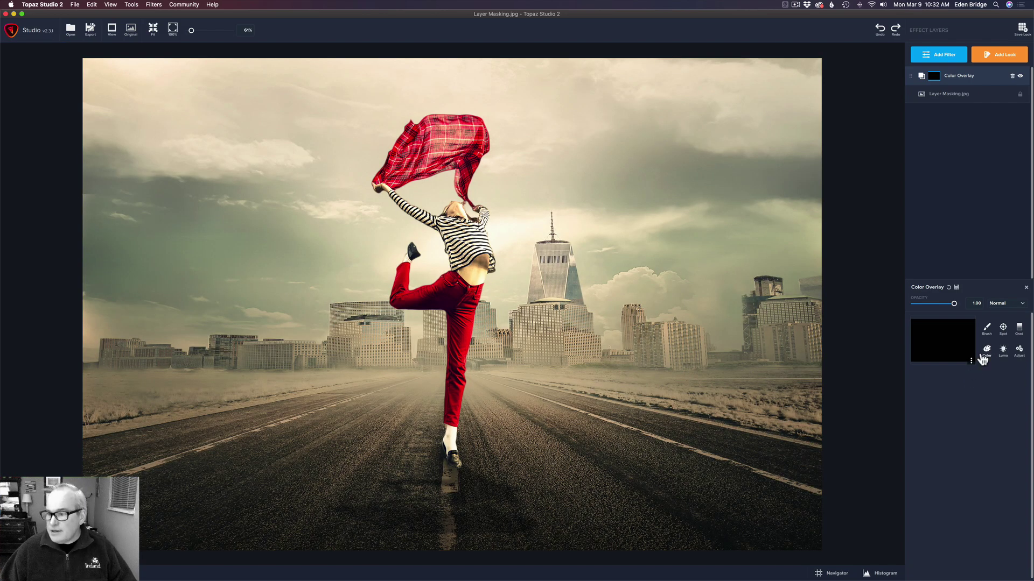
pyautogui.click(1004, 351)
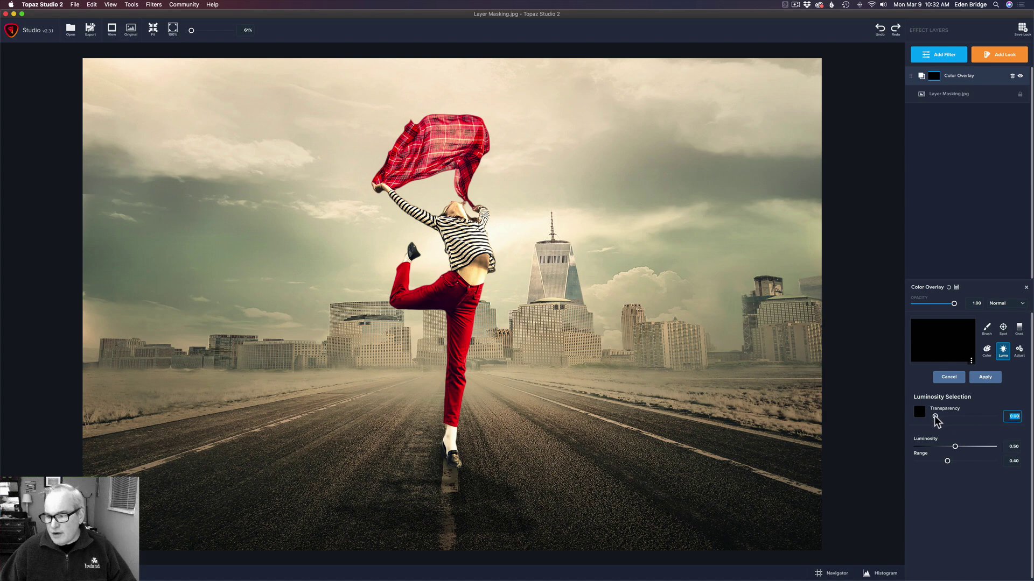
# Set Transparency to 1.00, narrow Range to 0.05, and sample the dark road.
pyautogui.moveTo(934, 416); pyautogui.dragTo(1005, 420)
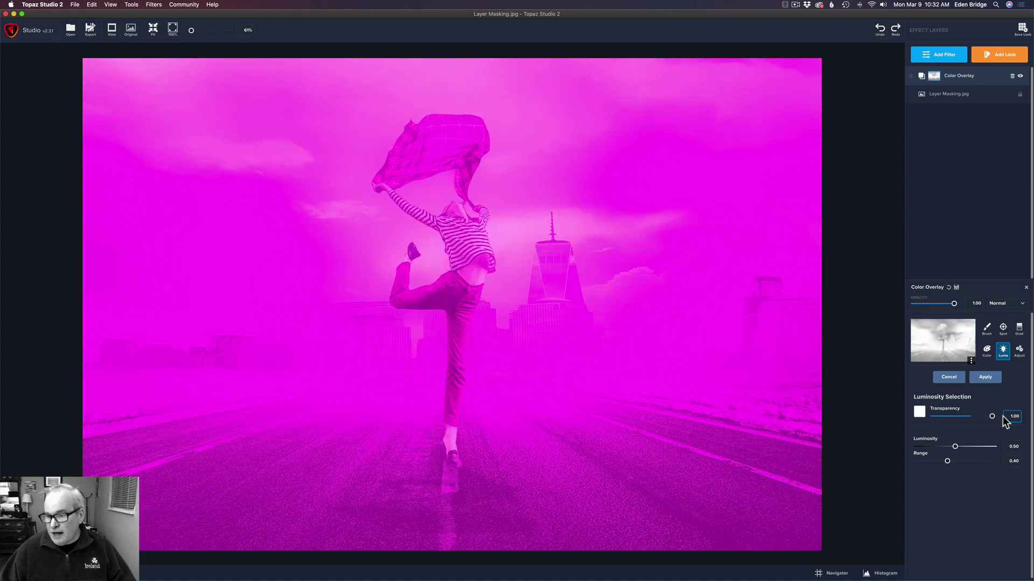
pyautogui.doubleClick(1006, 416)
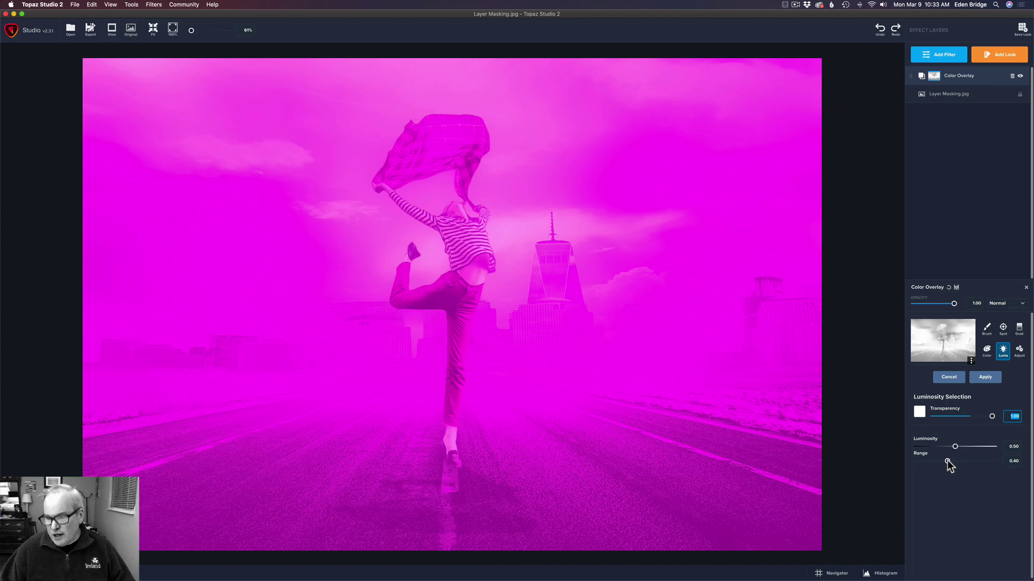
pyautogui.moveTo(947, 461); pyautogui.dragTo(920, 461)
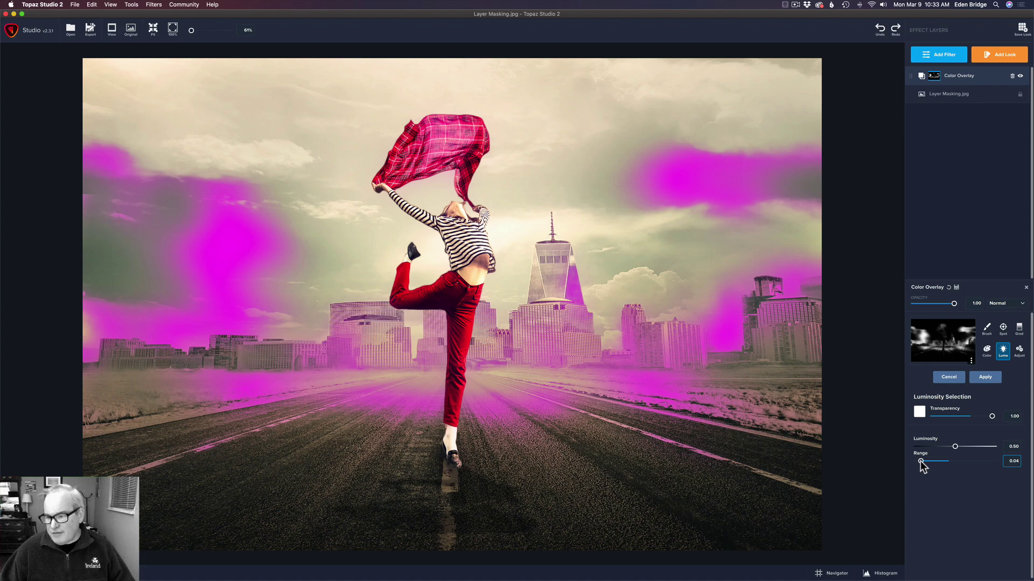
pyautogui.moveTo(920, 460); pyautogui.dragTo(919, 461)
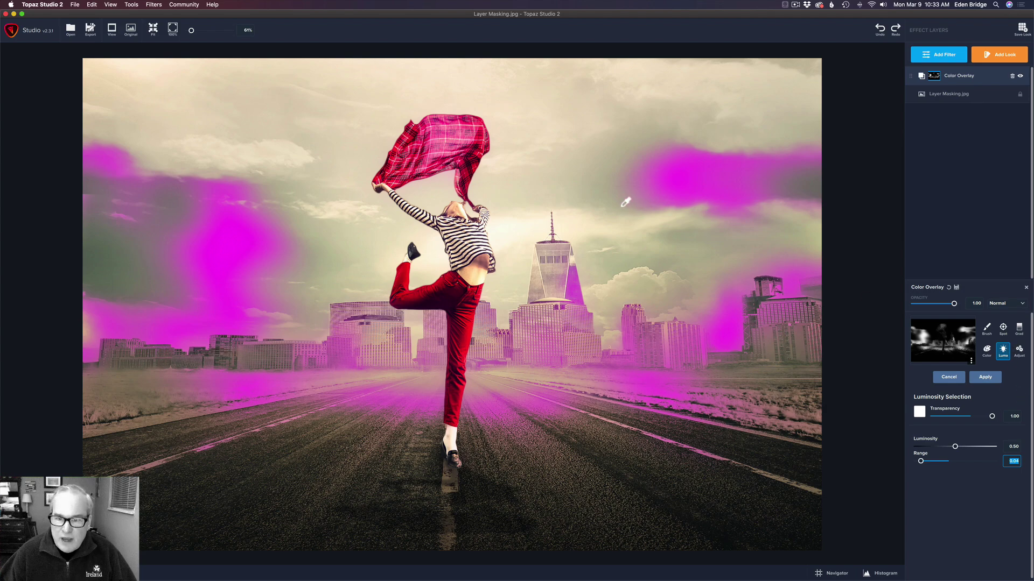
pyautogui.click(551, 483)
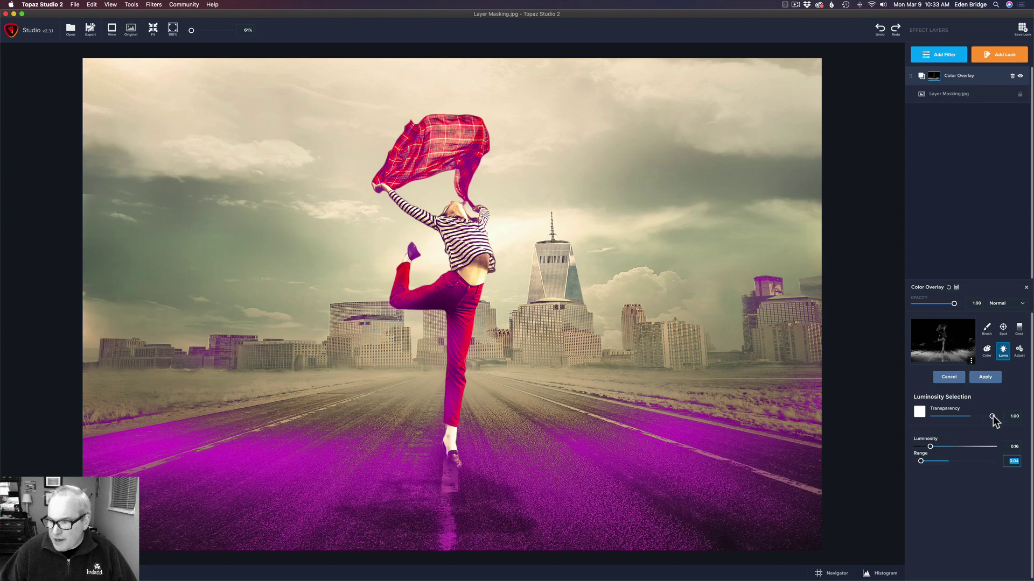
# Fade and restore Transparency, try Range 0.12, 0.25 and 0.11, then sample the bright sky.
pyautogui.moveTo(992, 416); pyautogui.dragTo(926, 413)
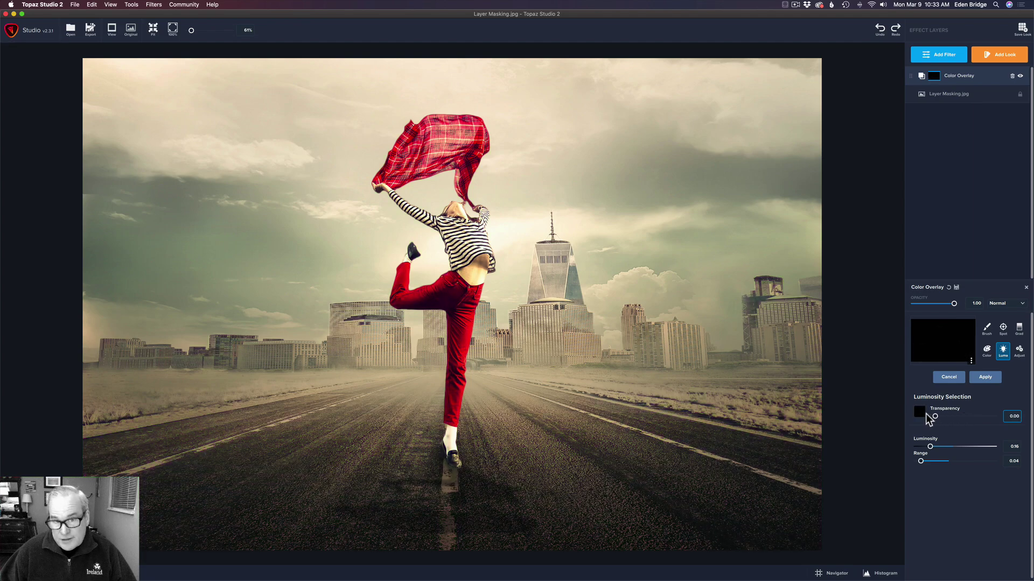
pyautogui.moveTo(931, 414); pyautogui.dragTo(1004, 420)
pyautogui.doubleClick(1011, 418)
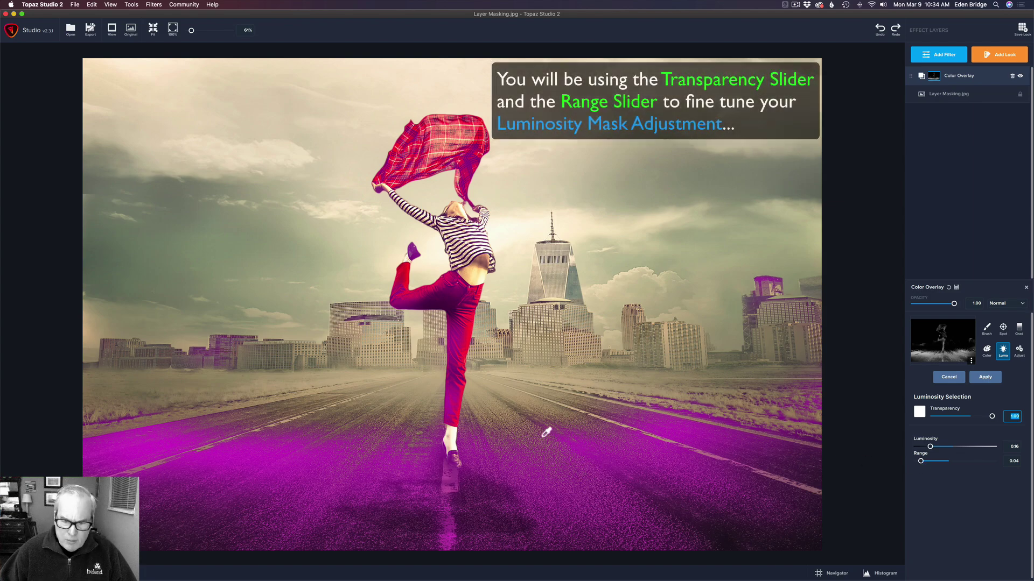
pyautogui.moveTo(922, 464); pyautogui.dragTo(1006, 467)
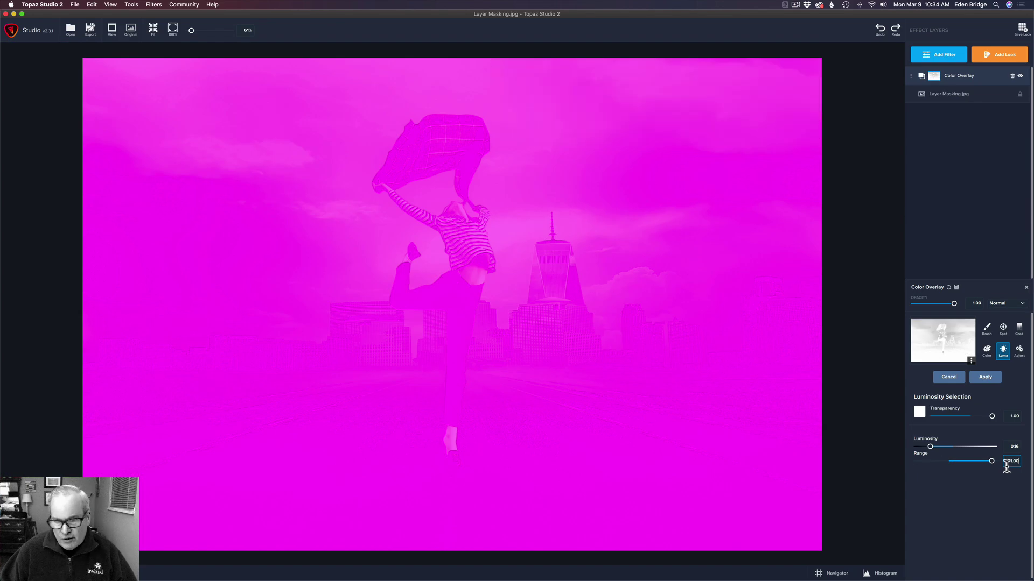
pyautogui.write('0.25')
pyautogui.press('Return')
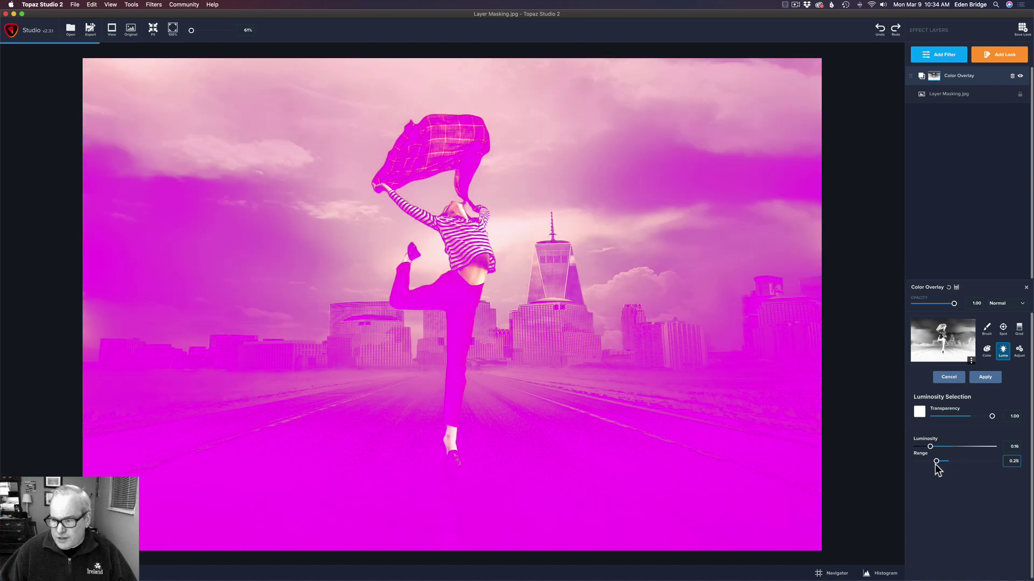
pyautogui.moveTo(936, 465); pyautogui.dragTo(918, 463)
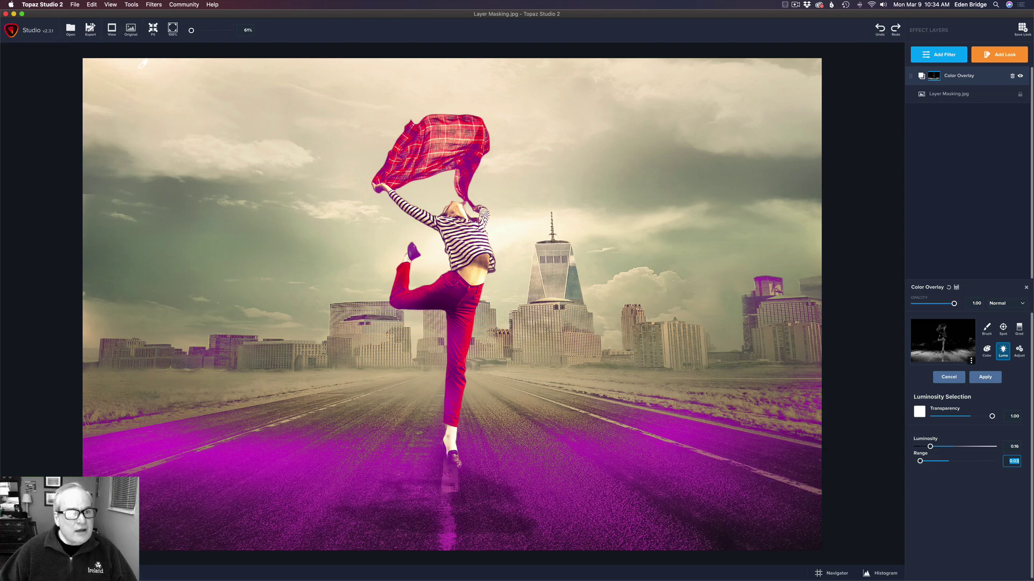
pyautogui.click(142, 64)
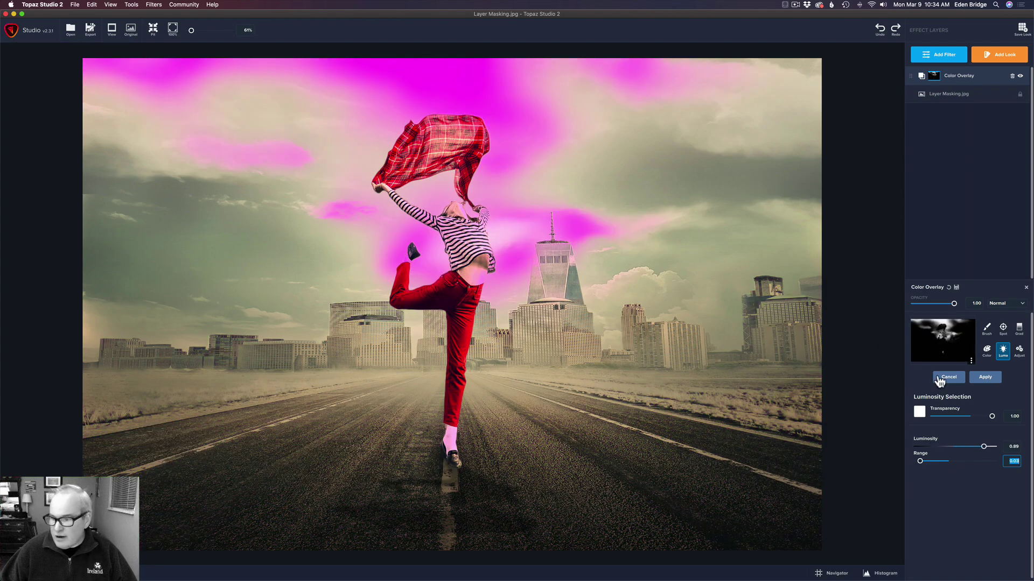
# Return Transparency to 1.00 and widen the Range to 0.18 across the sky.
pyautogui.moveTo(992, 416)
pyautogui.mouseDown()
pyautogui.moveTo(963, 417)
pyautogui.moveTo(1004, 421)
pyautogui.mouseUp()
pyautogui.click(1004, 421)
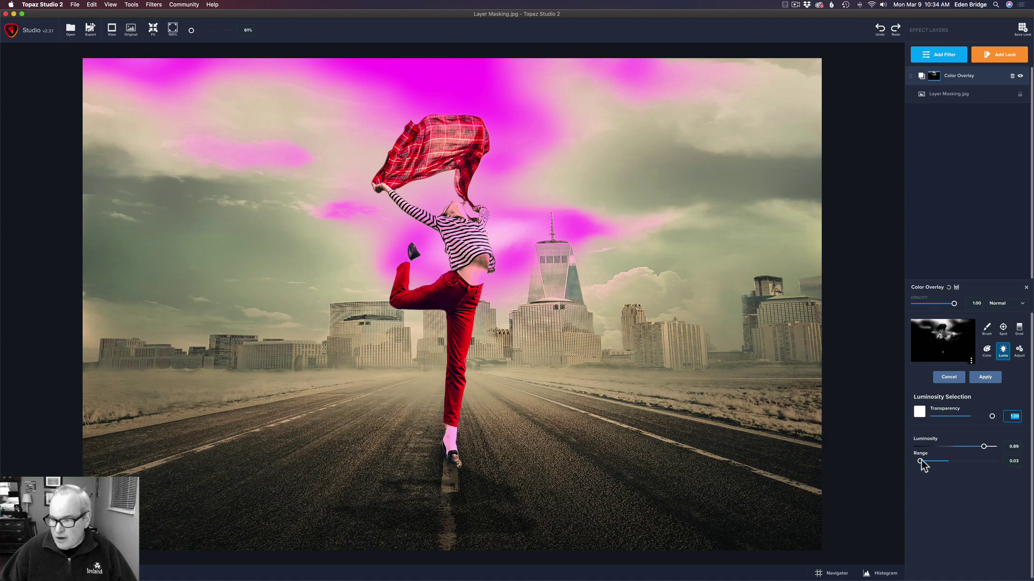
pyautogui.moveTo(920, 461)
pyautogui.mouseDown()
pyautogui.moveTo(932, 462)
pyautogui.moveTo(921, 462)
pyautogui.mouseUp()
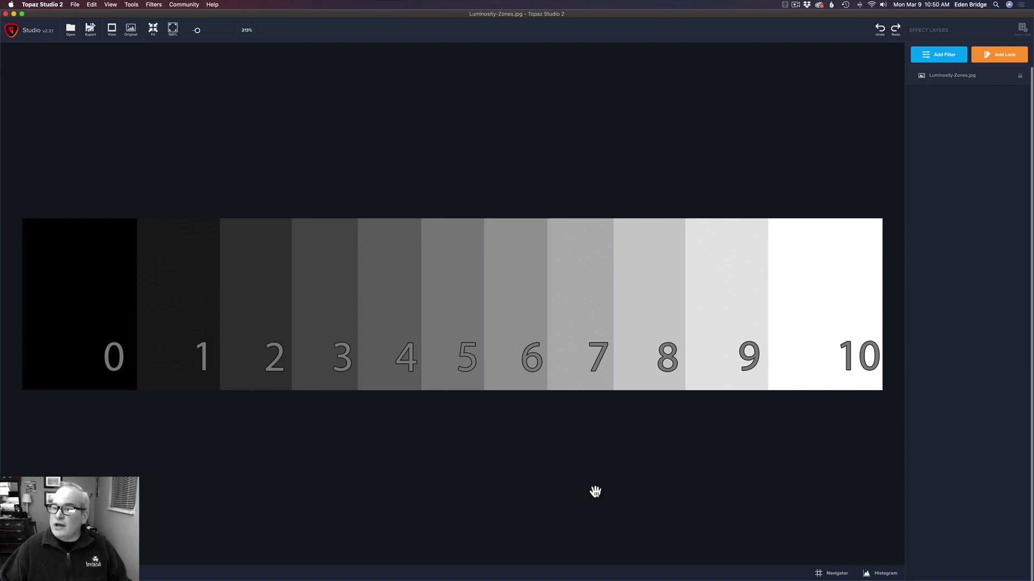
# Add a magenta Color Overlay layer to the zone chart with opacity set to 1.00.
pyautogui.click(943, 56)
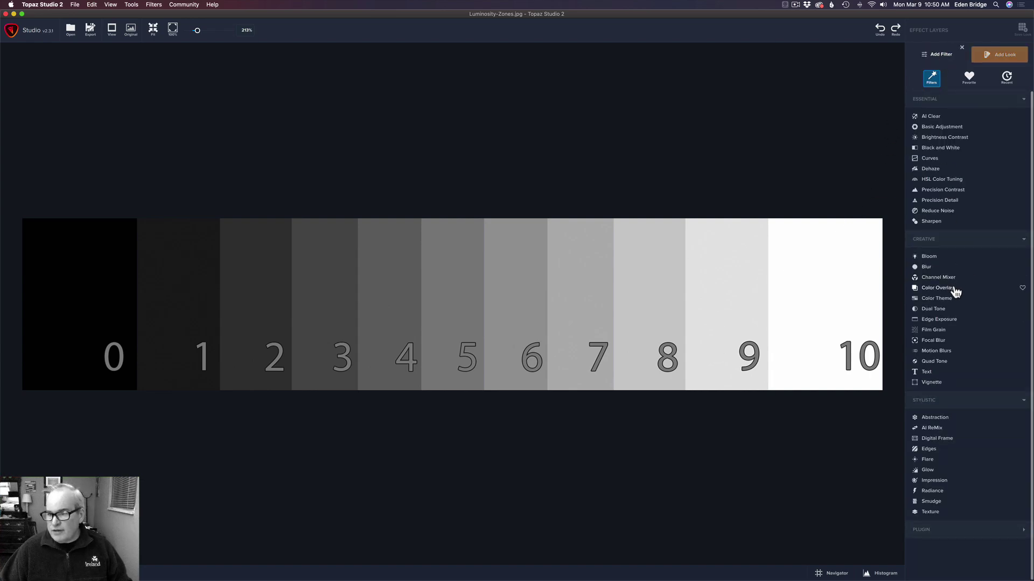
pyautogui.click(955, 288)
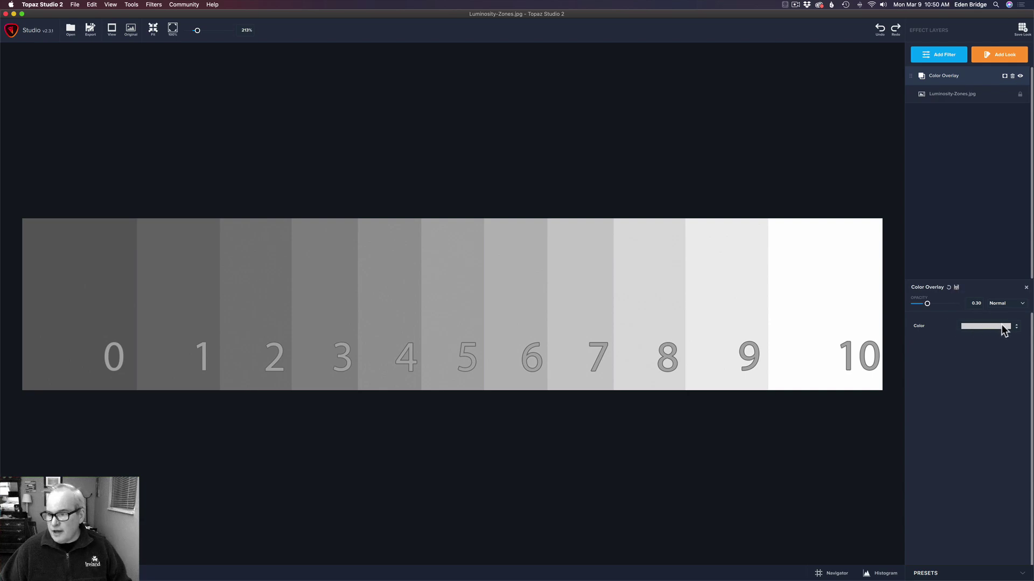
pyautogui.click(1001, 326)
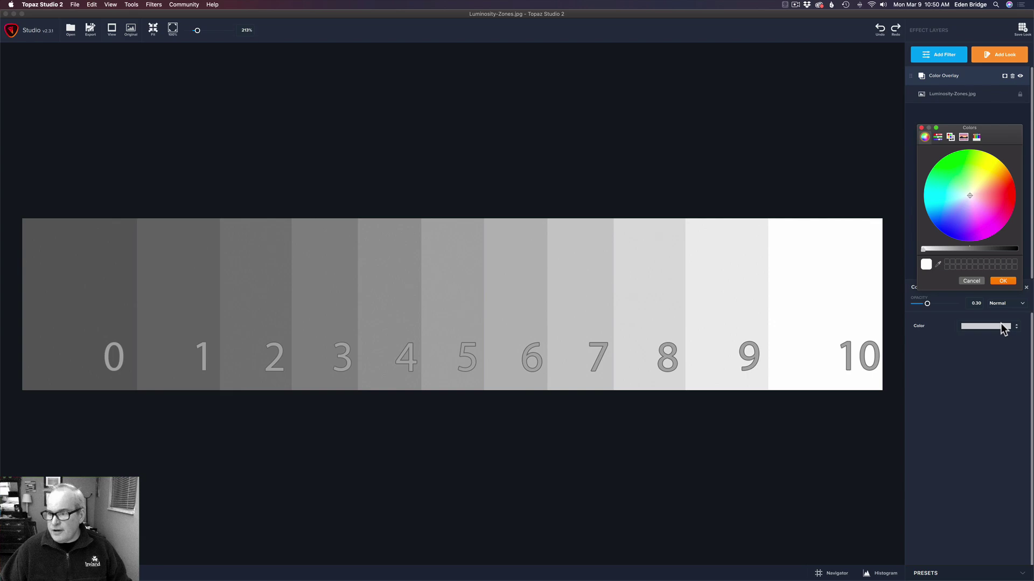
pyautogui.click(994, 236)
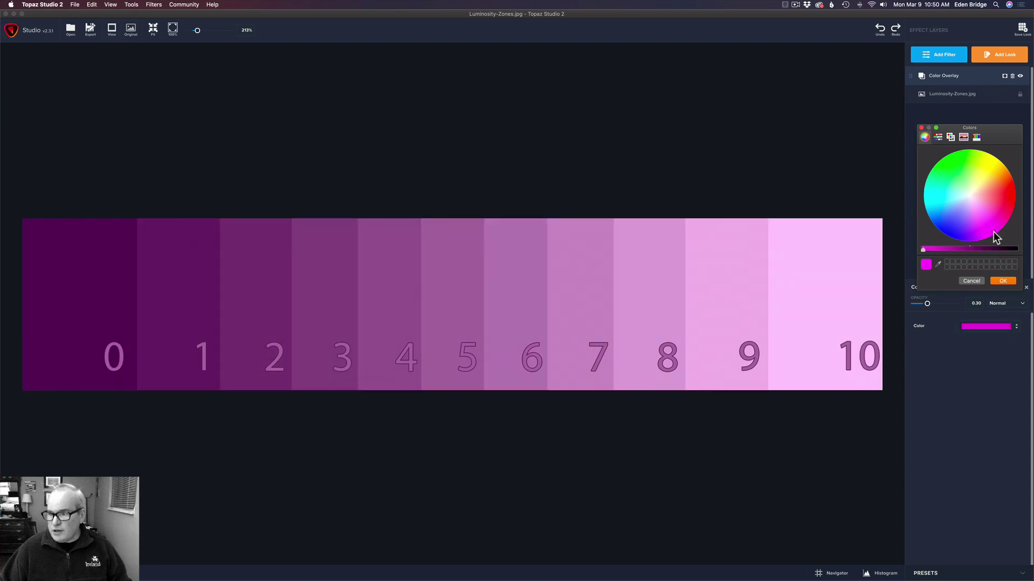
pyautogui.click(1003, 280)
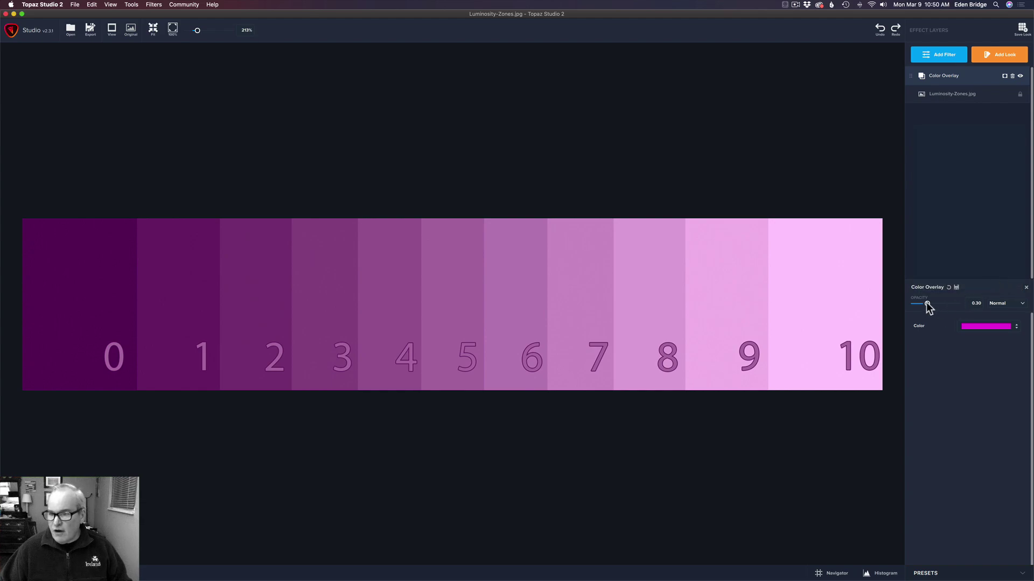
pyautogui.moveTo(926, 303); pyautogui.dragTo(954, 303)
pyautogui.doubleClick(969, 303)
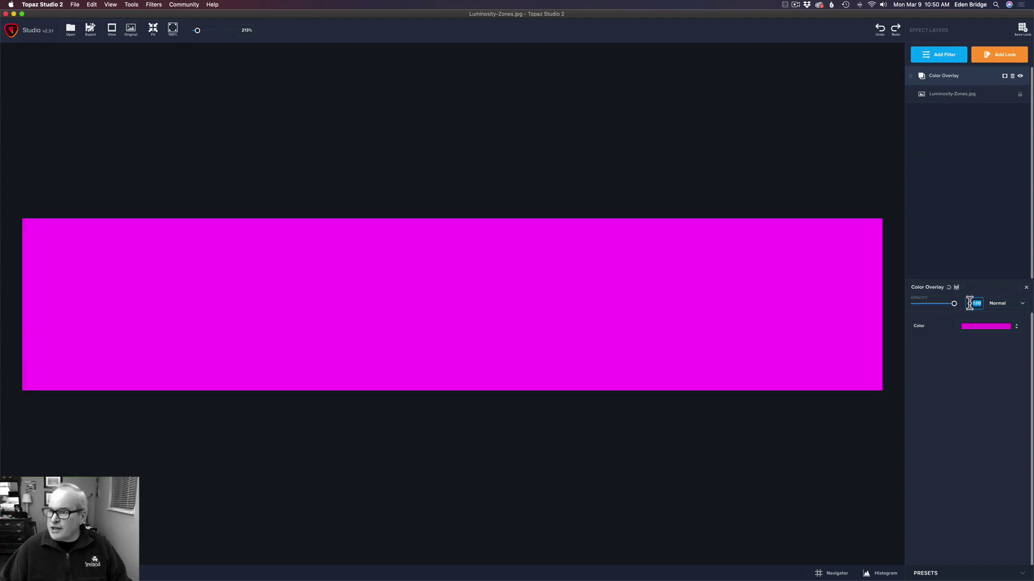
# Add a luminosity mask to the Color Overlay and narrow its Range to about 0.14 around 0.50.
pyautogui.click(1005, 77)
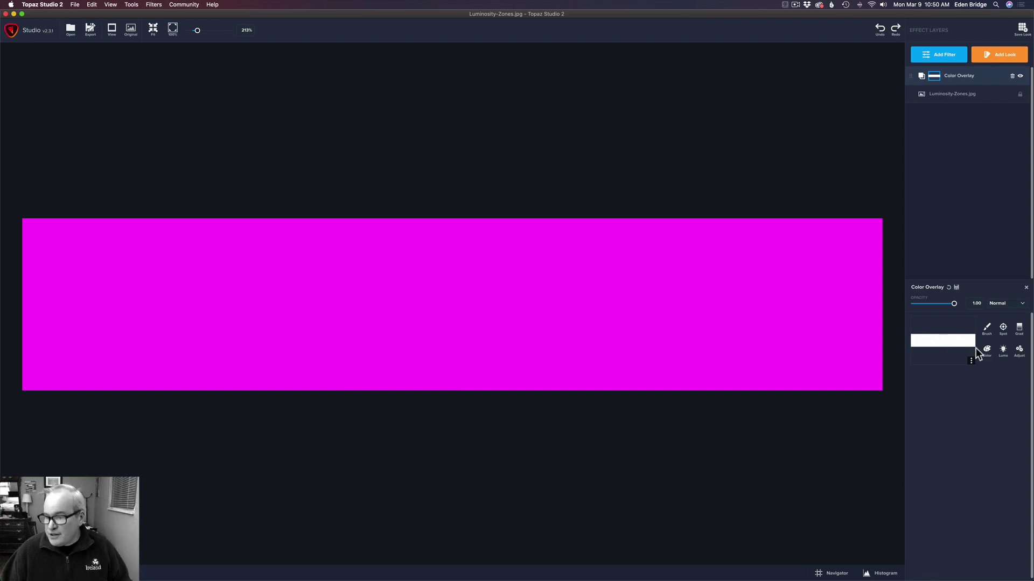
pyautogui.click(1003, 351)
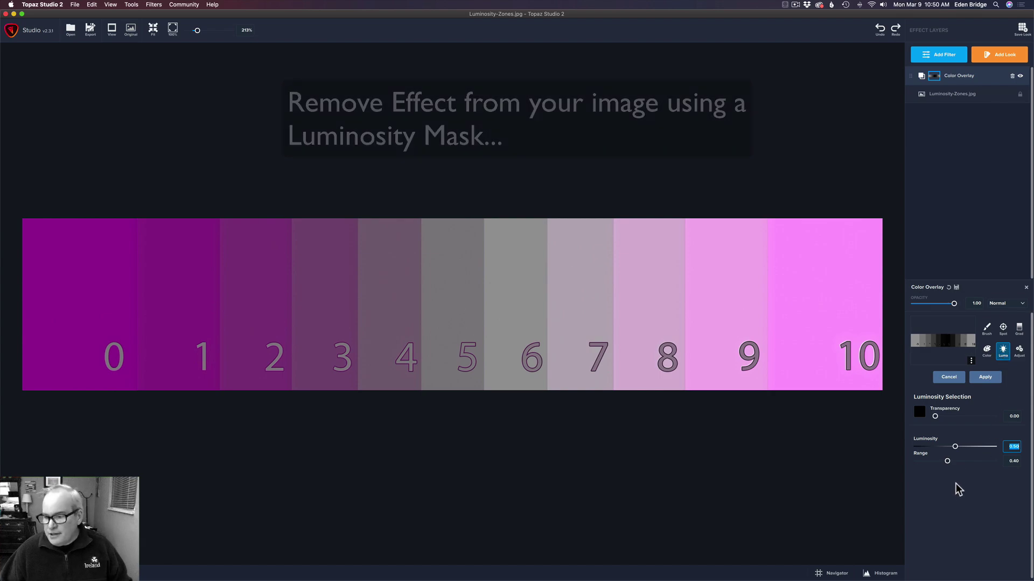
pyautogui.moveTo(947, 464); pyautogui.dragTo(926, 464)
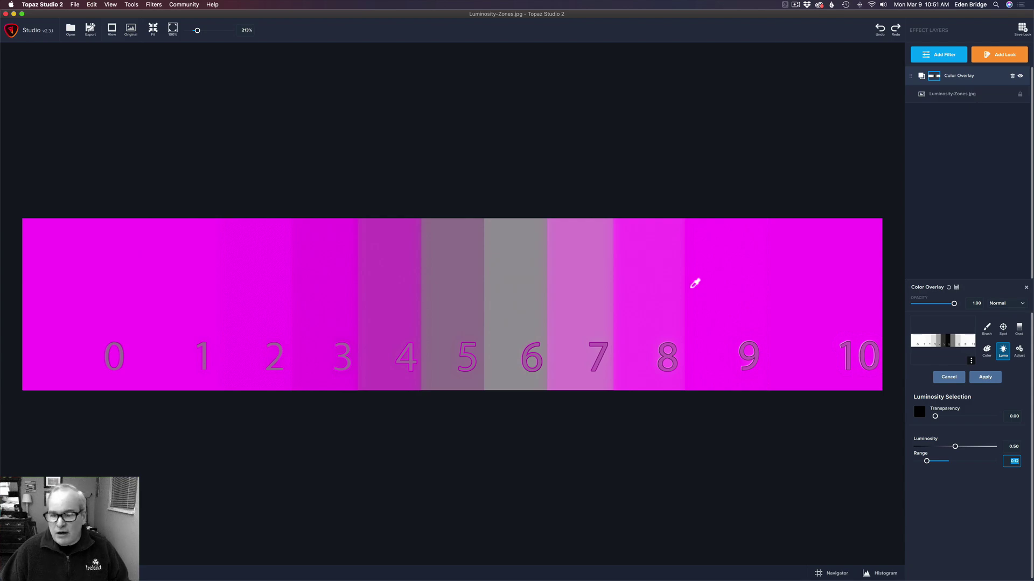
# Sample zones 9, 4 and 1 with the Luma eyedropper, tune Luminosity to 0.79, and apply the mask.
pyautogui.click(731, 288)
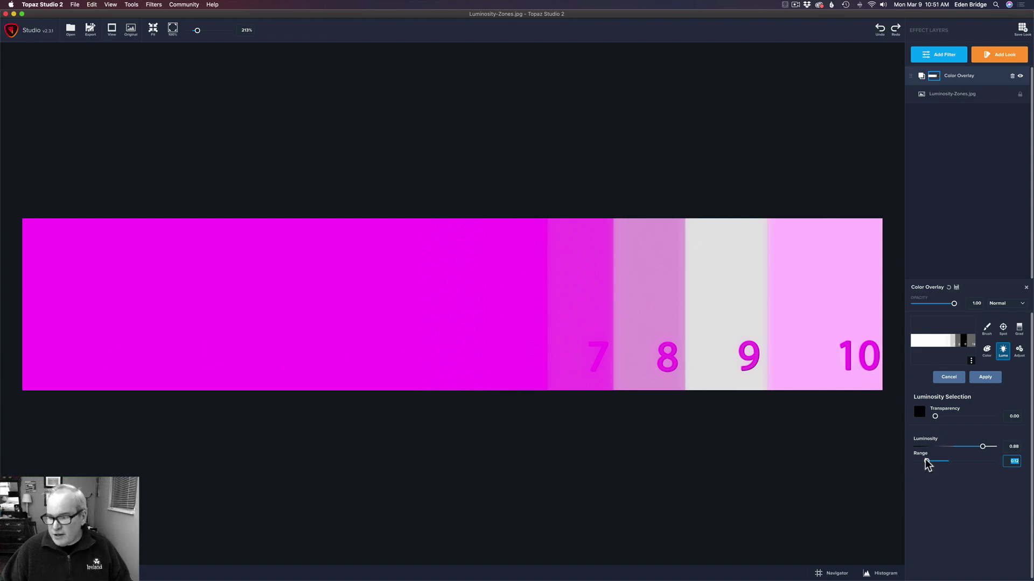
pyautogui.moveTo(925, 460); pyautogui.dragTo(899, 456)
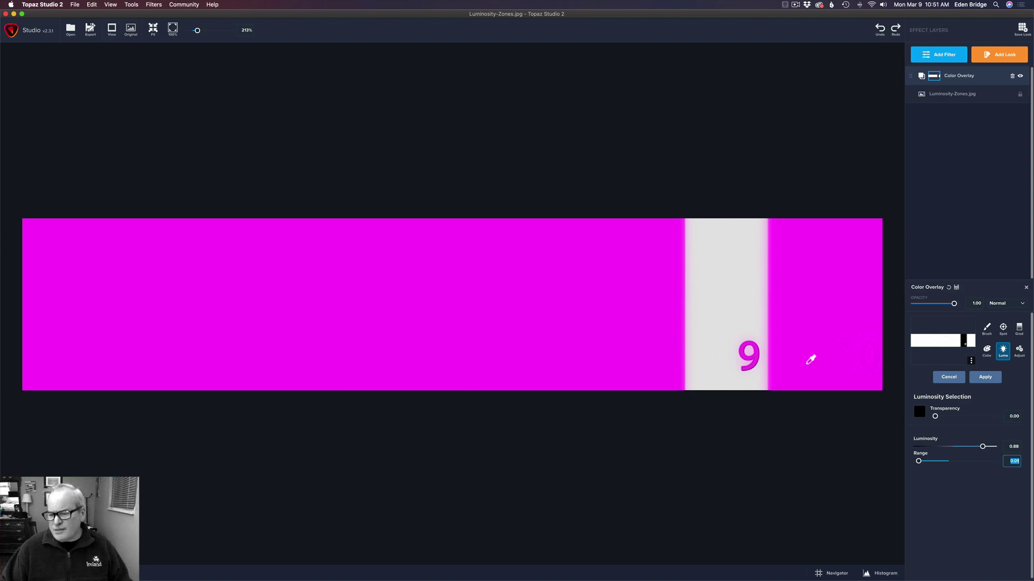
pyautogui.moveTo(919, 461); pyautogui.dragTo(927, 464)
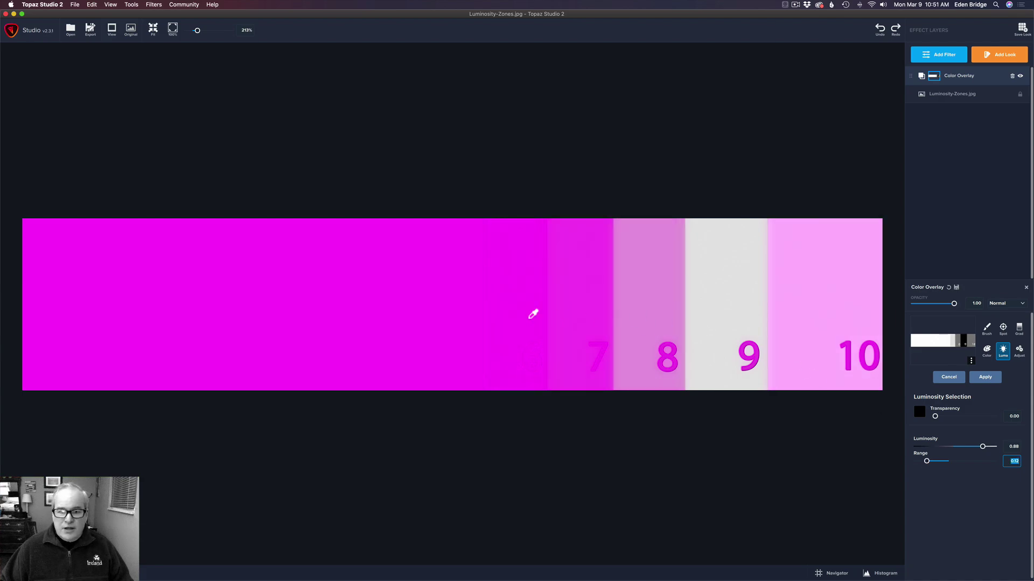
pyautogui.click(372, 294)
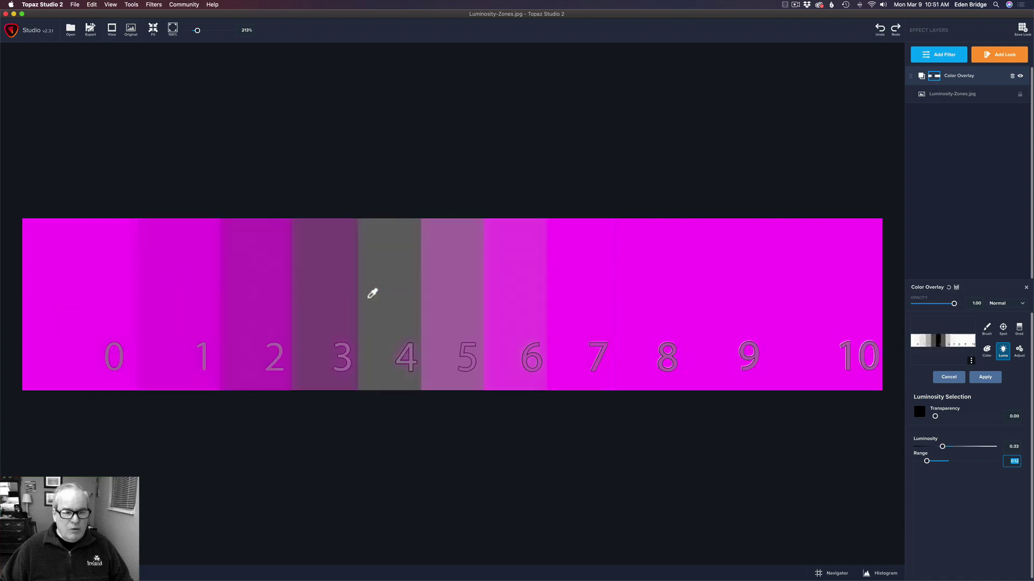
pyautogui.click(180, 297)
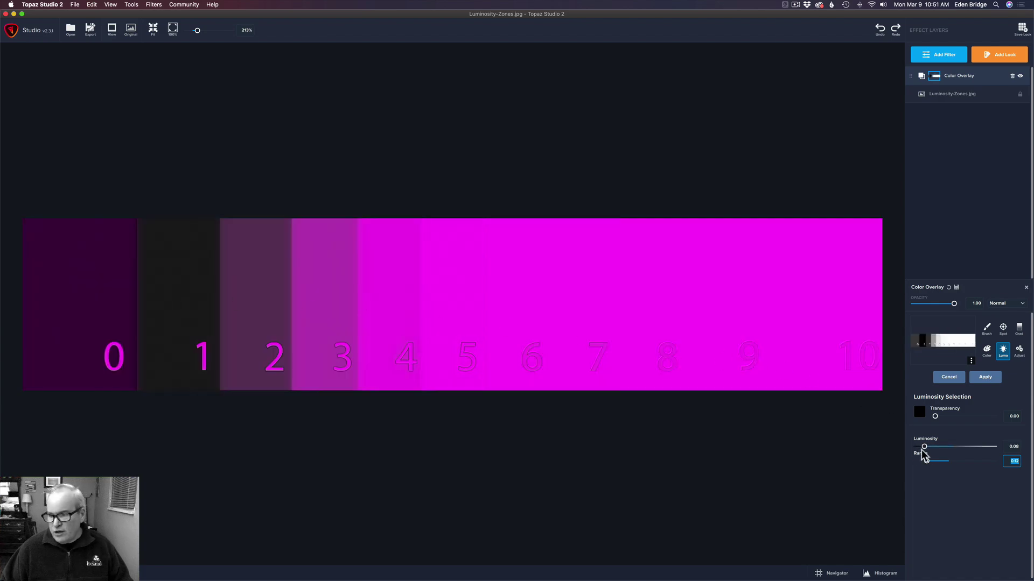
pyautogui.moveTo(923, 447)
pyautogui.mouseDown()
pyautogui.moveTo(977, 448)
pyautogui.moveTo(919, 461)
pyautogui.moveTo(947, 461)
pyautogui.moveTo(933, 462)
pyautogui.mouseUp()
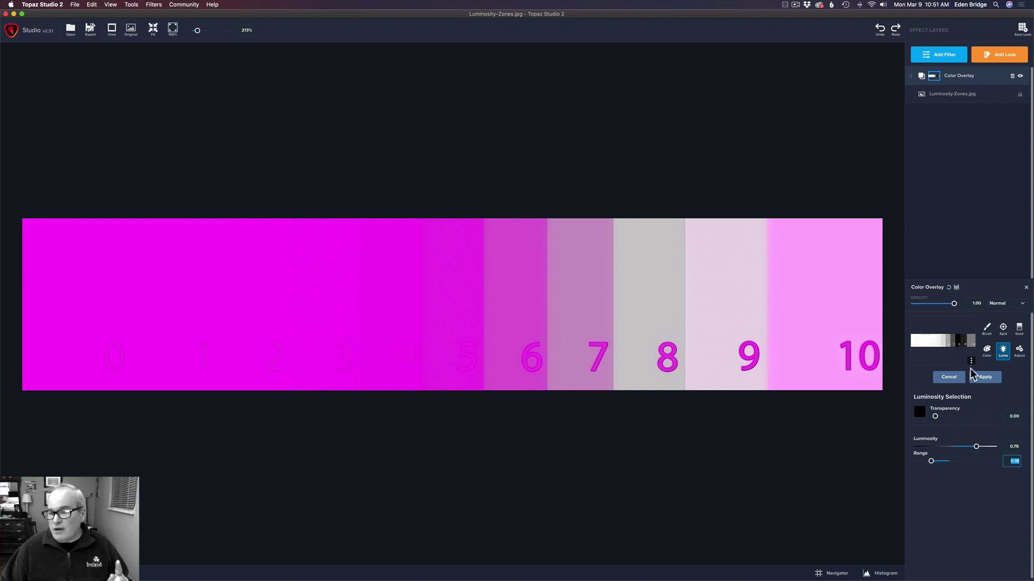
pyautogui.click(987, 378)
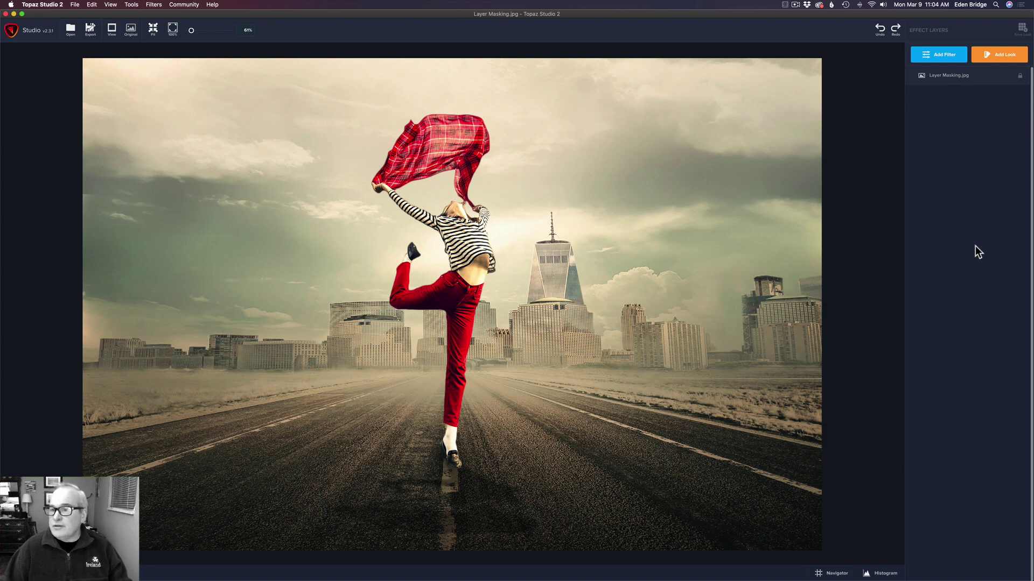
# Add a magenta Color Overlay layer at 0.43 opacity to the dancer photo and give it a white mask.
pyautogui.click(952, 53)
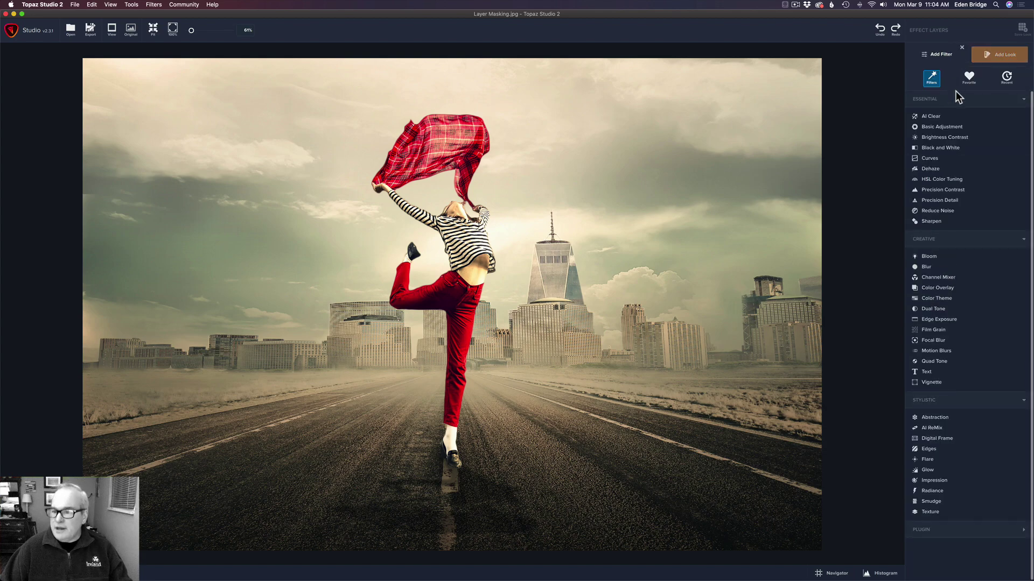
pyautogui.click(956, 292)
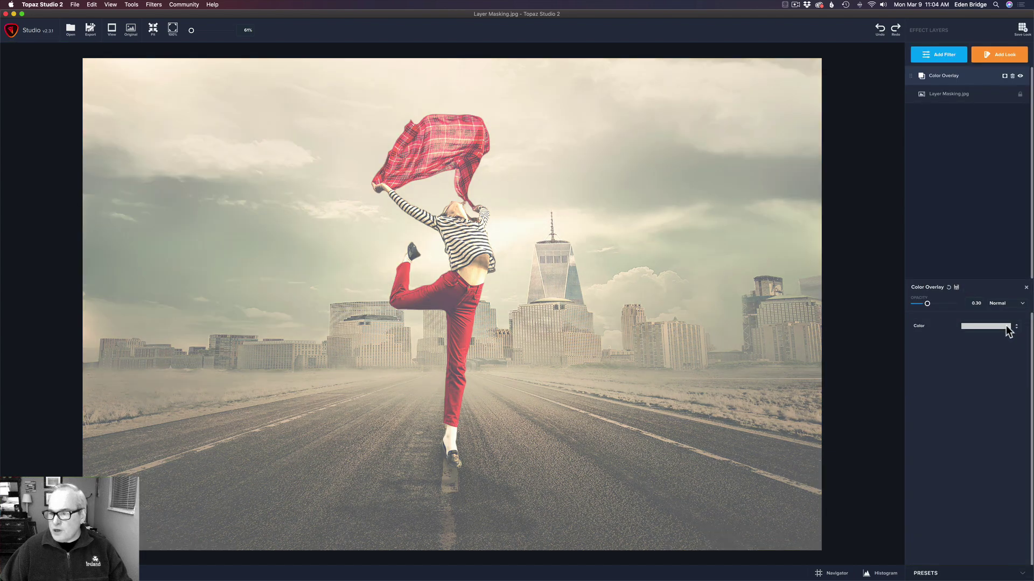
pyautogui.click(1004, 326)
pyautogui.click(993, 231)
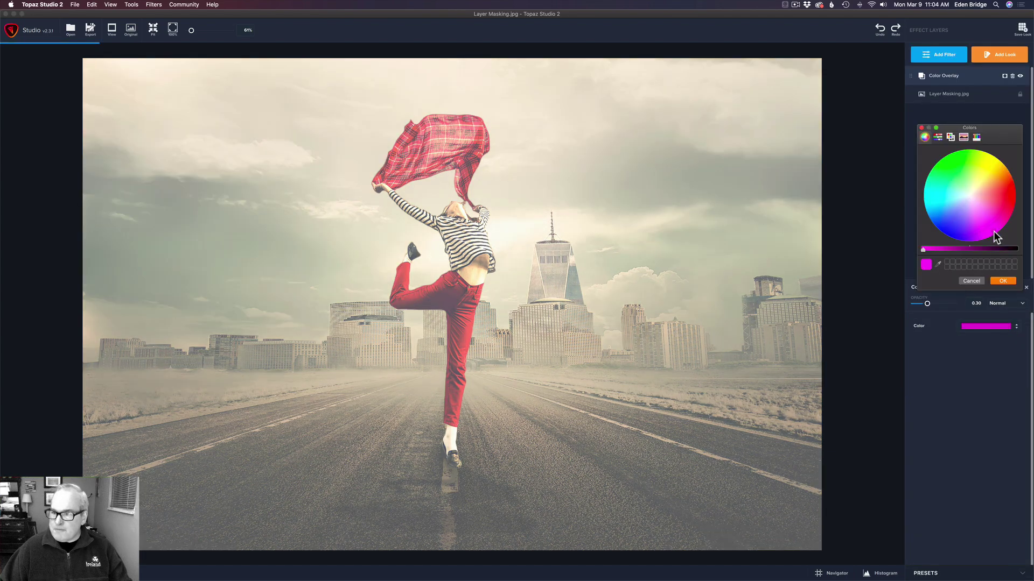
pyautogui.click(1004, 281)
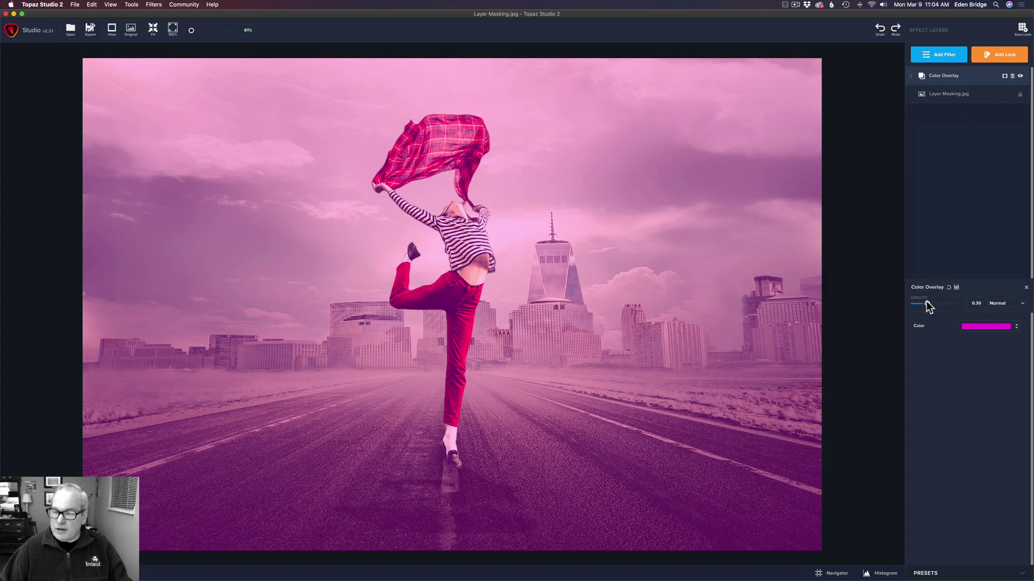
pyautogui.moveTo(926, 302)
pyautogui.mouseDown()
pyautogui.moveTo(1008, 307)
pyautogui.moveTo(932, 303)
pyautogui.mouseUp()
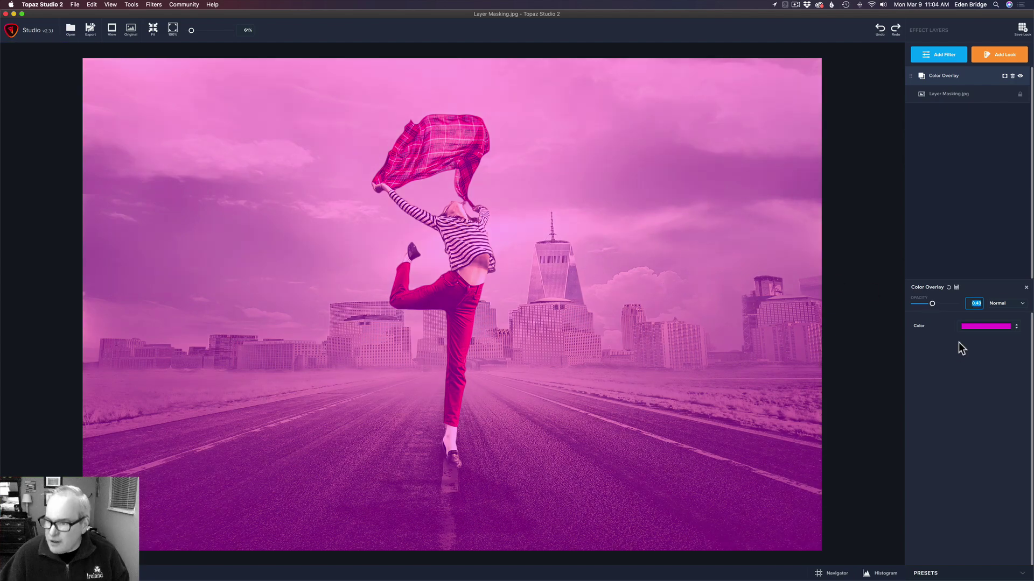
pyautogui.click(1005, 77)
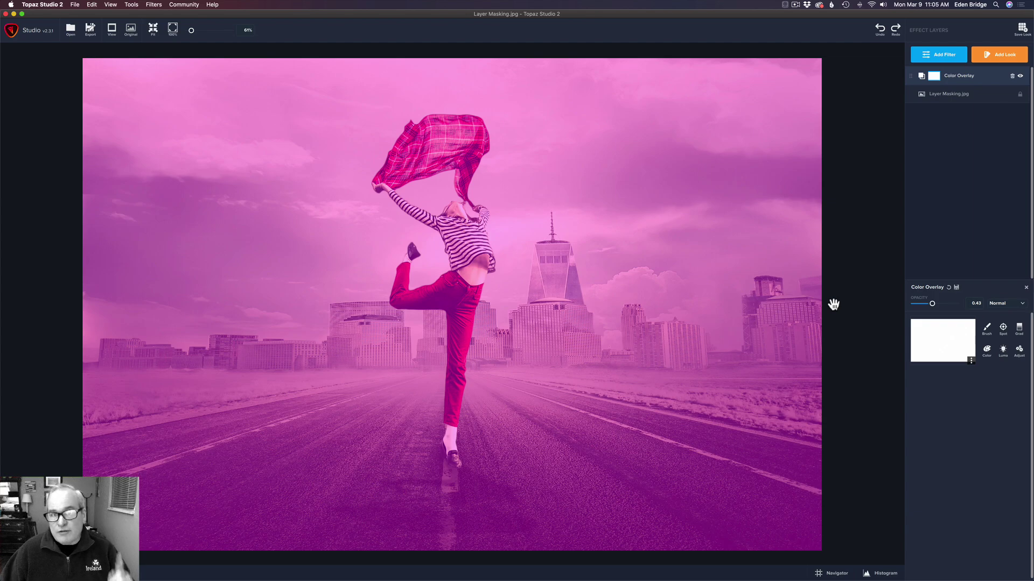
# Switch the overlay mask to a Luma selection centred on Luminosity 0.86 with range 0.40.
pyautogui.click(1003, 351)
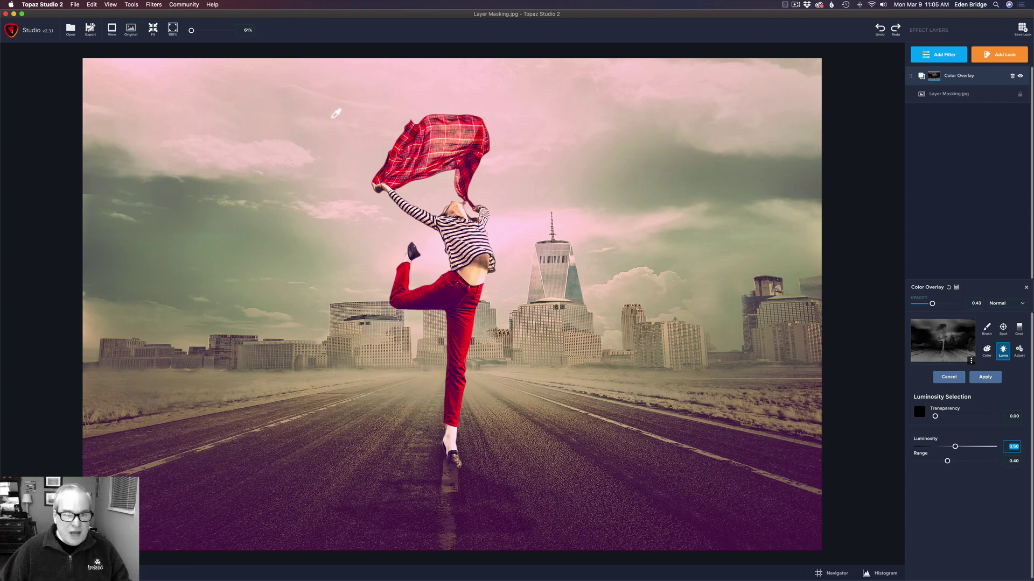
pyautogui.click(159, 69)
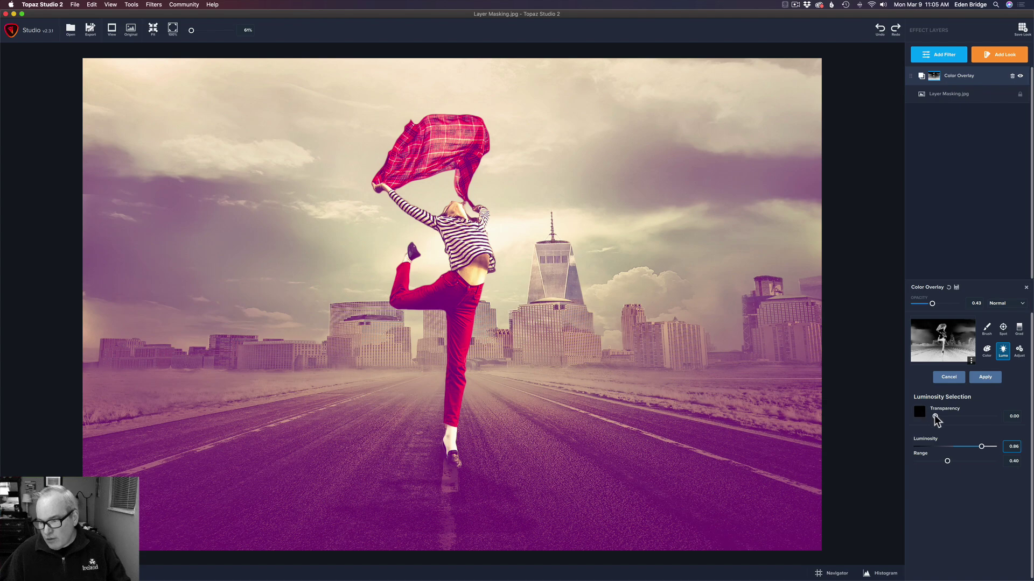
pyautogui.moveTo(933, 415); pyautogui.dragTo(1032, 427)
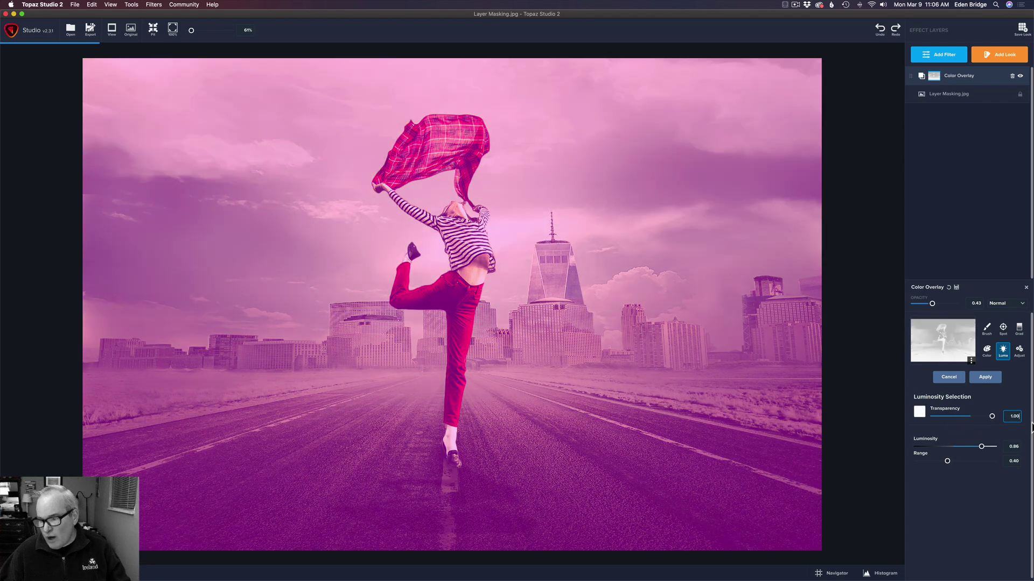
pyautogui.doubleClick(1007, 417)
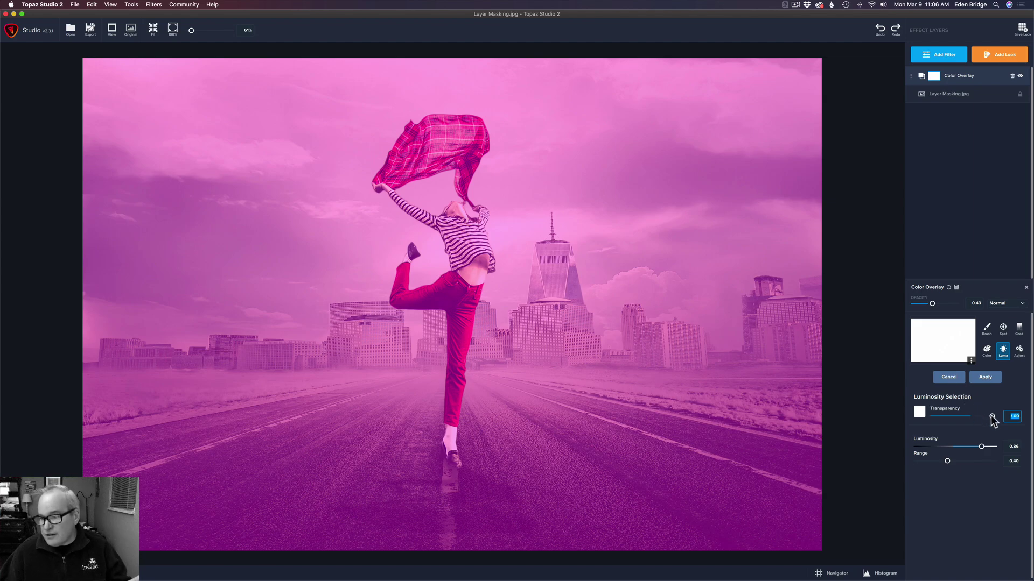
pyautogui.moveTo(991, 416); pyautogui.dragTo(895, 412)
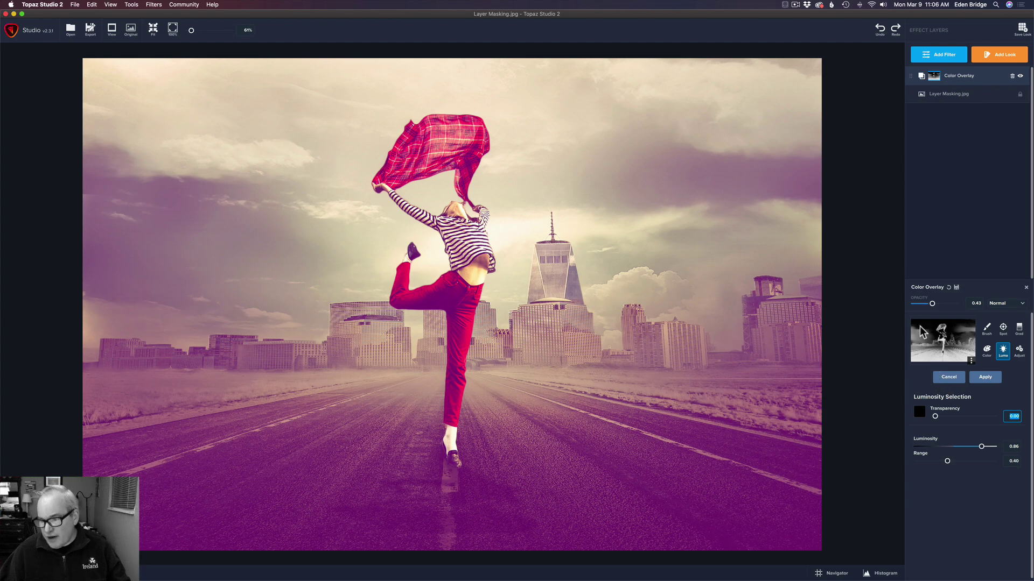
pyautogui.click(935, 415)
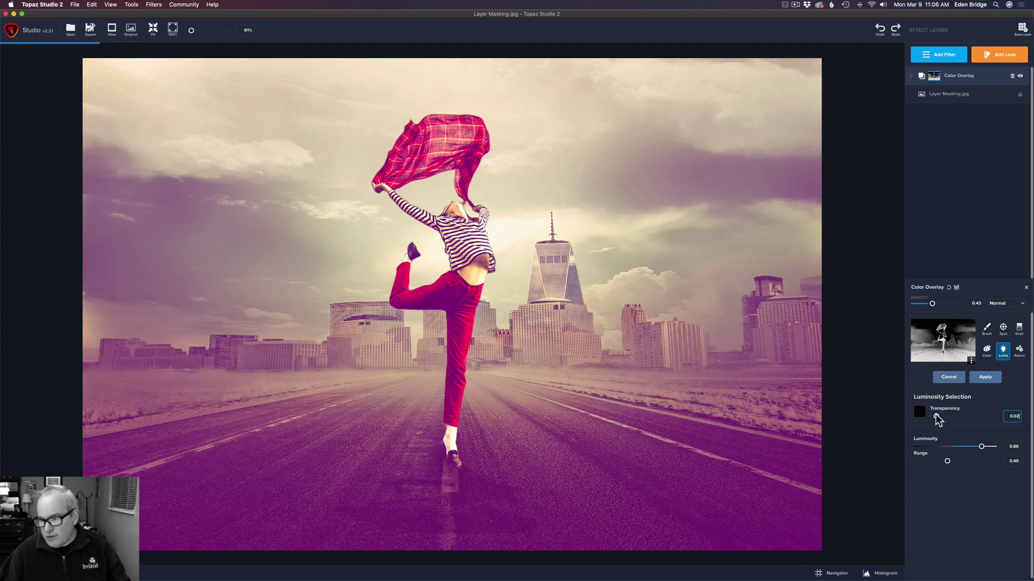
pyautogui.moveTo(935, 415); pyautogui.dragTo(939, 416)
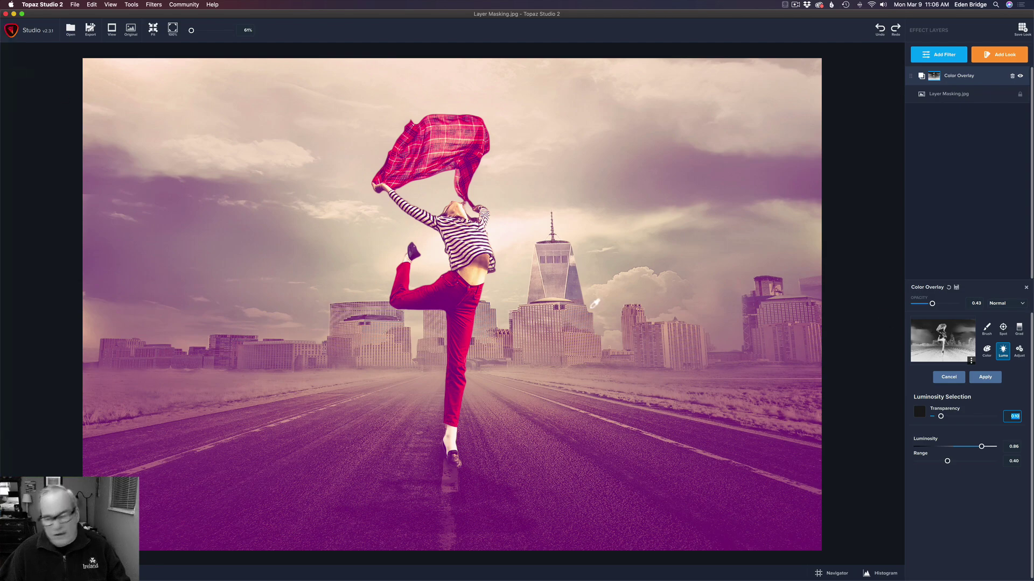
pyautogui.moveTo(945, 416); pyautogui.dragTo(893, 412)
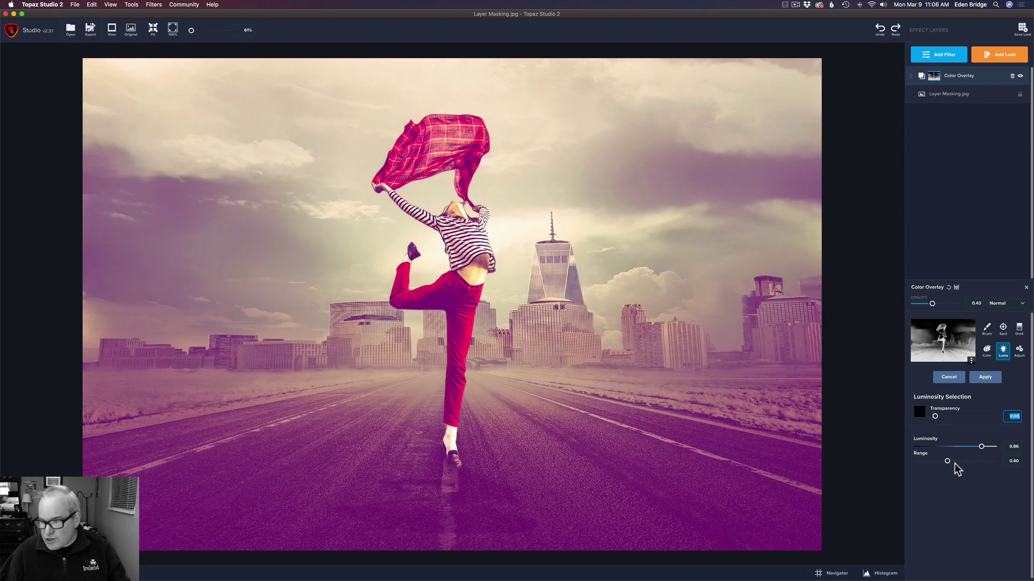
# Retarget the mask on the dark road, ending at Luminosity 0.15 and Range 0.17.
pyautogui.moveTo(948, 461); pyautogui.dragTo(918, 463)
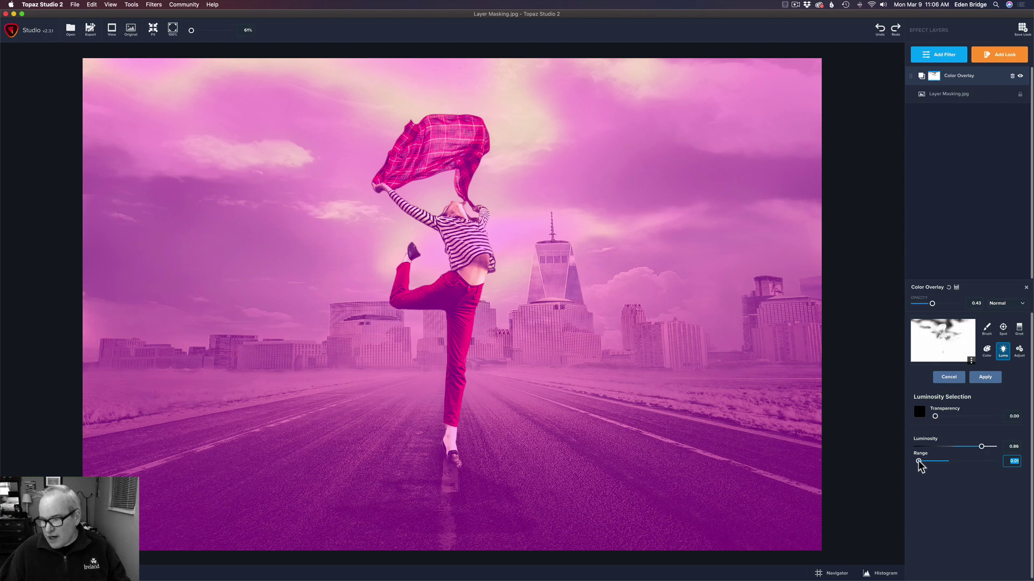
pyautogui.moveTo(918, 462)
pyautogui.mouseDown()
pyautogui.moveTo(974, 462)
pyautogui.moveTo(930, 462)
pyautogui.mouseUp()
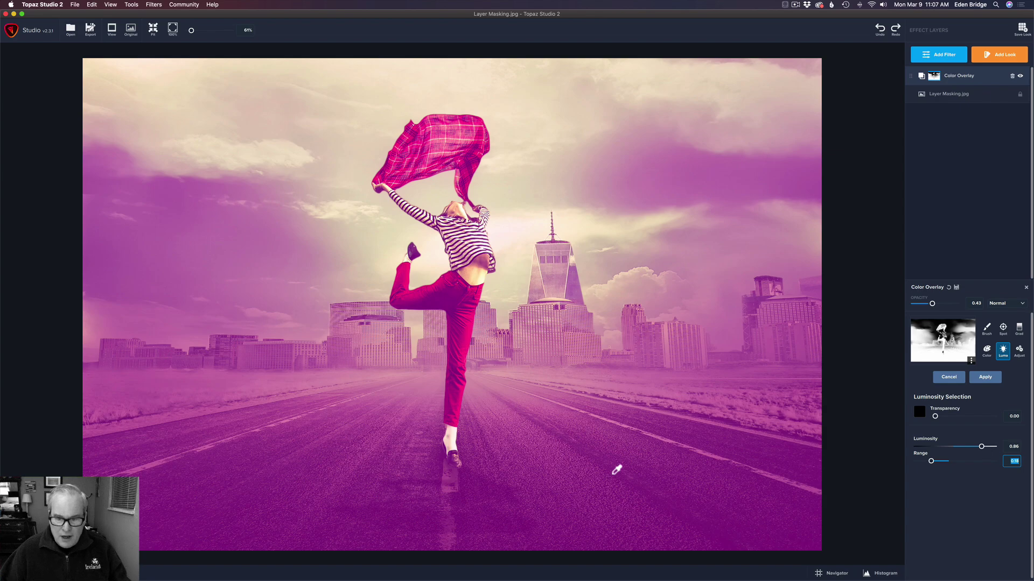
pyautogui.click(616, 470)
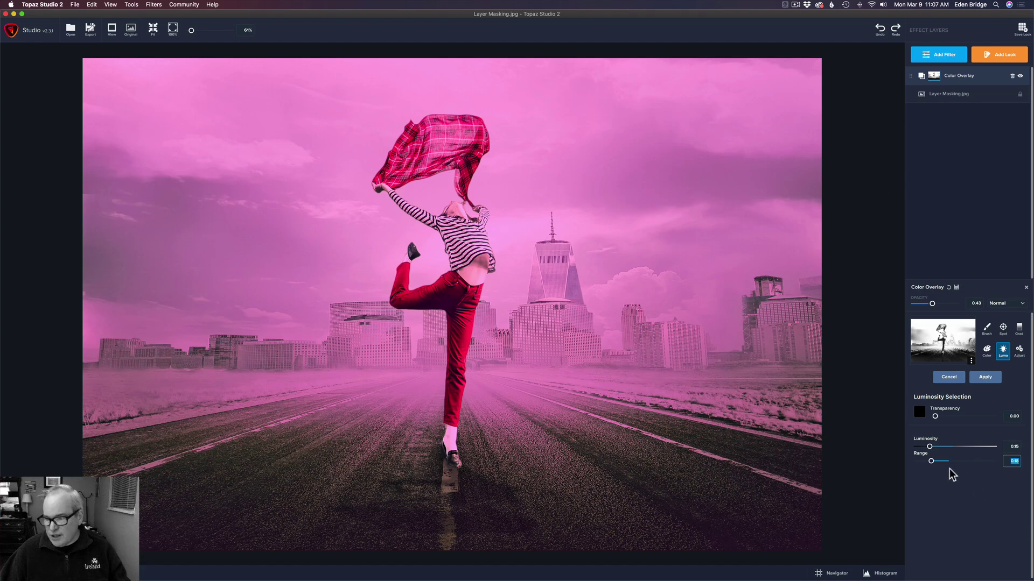
pyautogui.moveTo(931, 461)
pyautogui.mouseDown()
pyautogui.moveTo(965, 461)
pyautogui.moveTo(927, 466)
pyautogui.mouseUp()
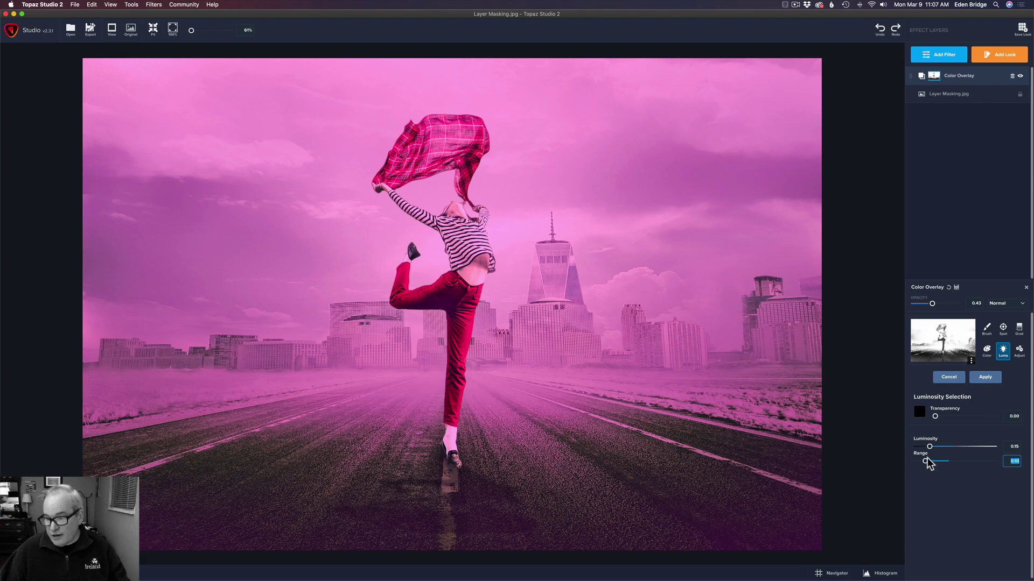
pyautogui.moveTo(925, 461); pyautogui.dragTo(929, 461)
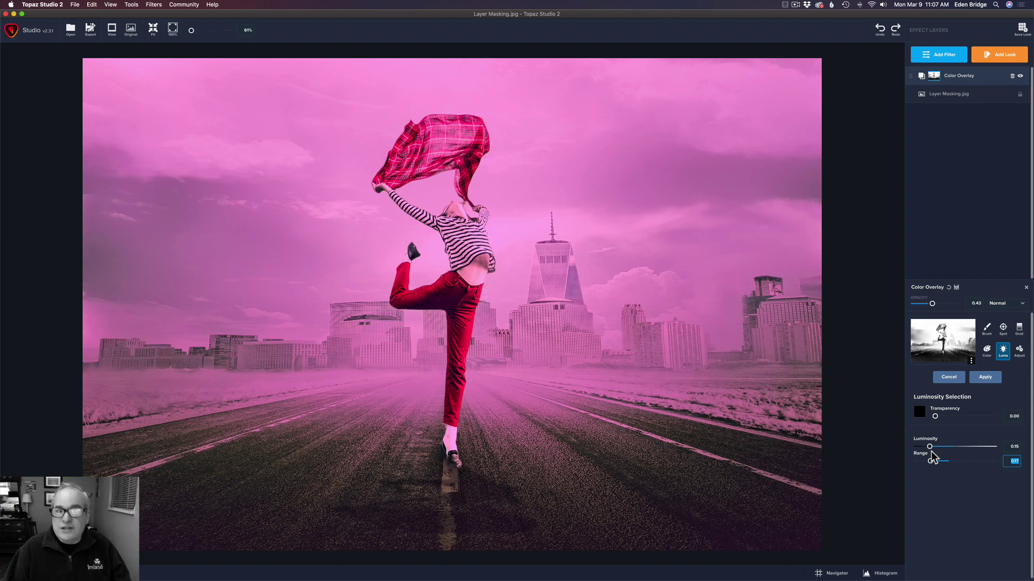
# Apply the shadow luminosity mask so the road stays untinted while sky and city turn magenta.
pyautogui.click(986, 378)
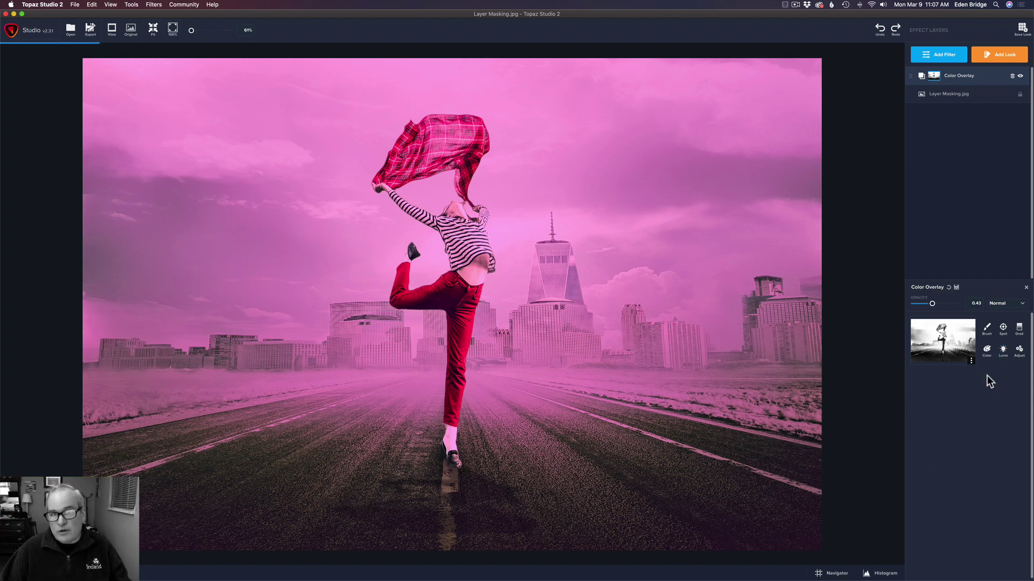